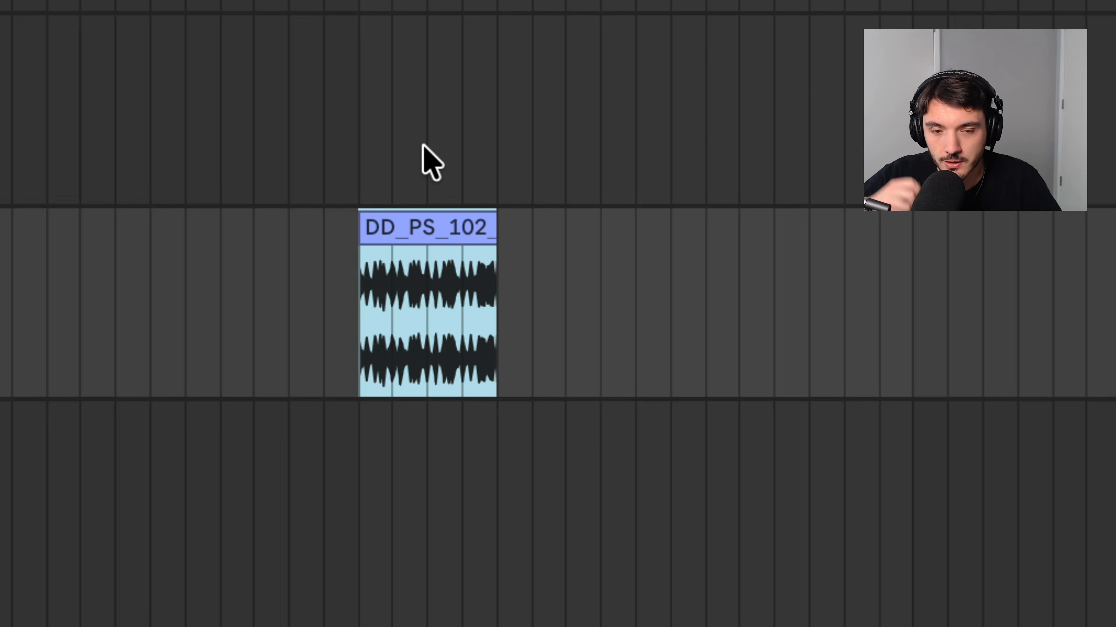
Step: Play the drum loop clip and examine the signal-chain sketch from turntable through preamp and mixer to MPC
key("space")
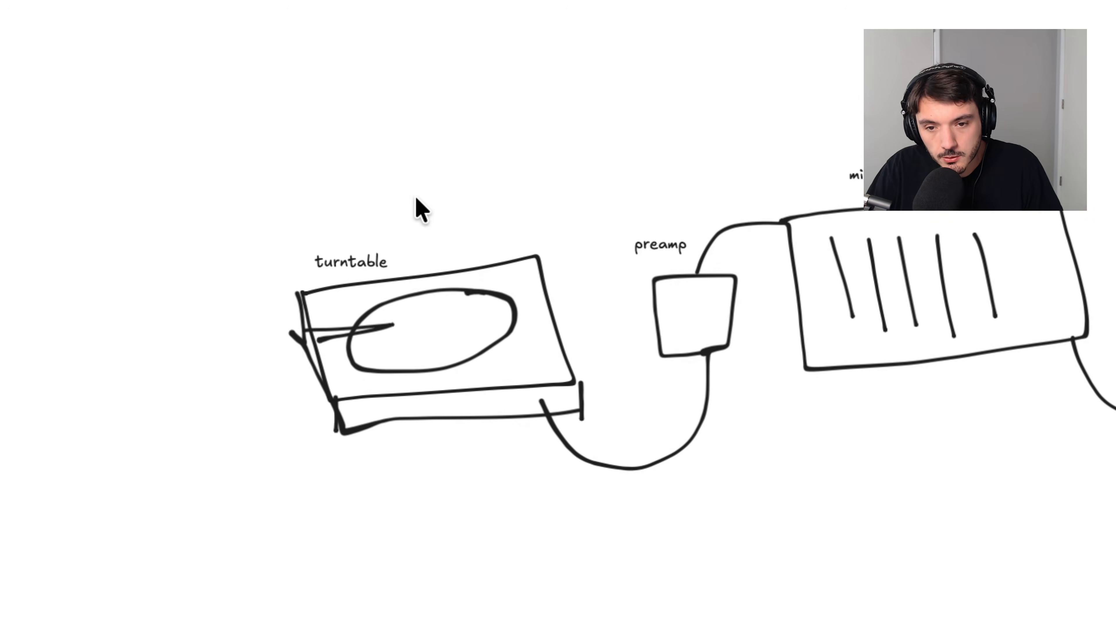
scroll(422, 211, "right", 6)
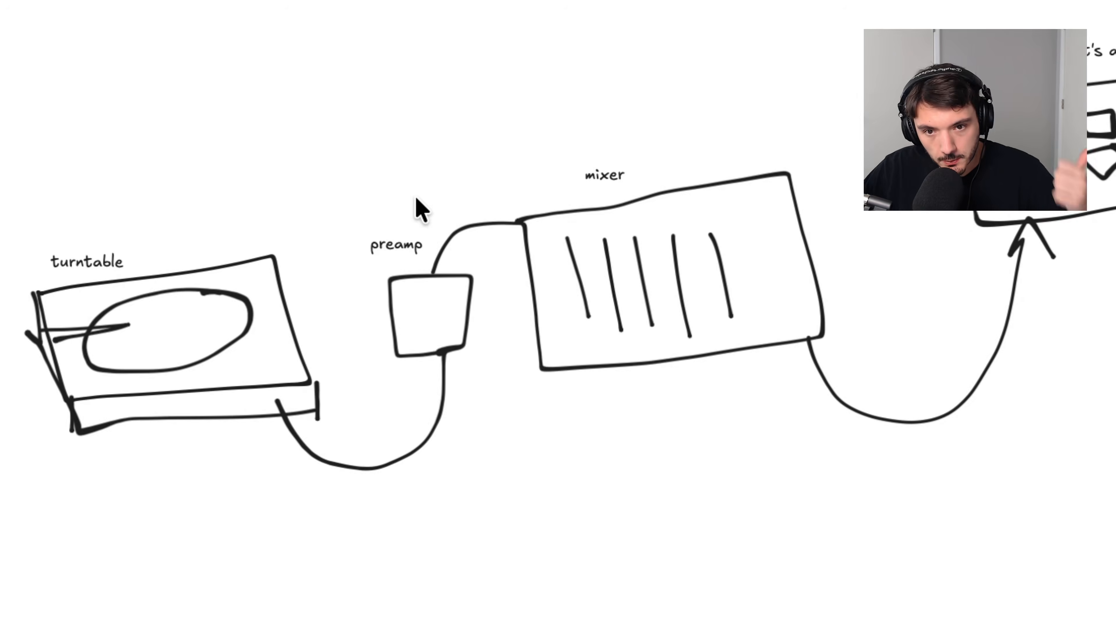
scroll(421, 210, "right", 8)
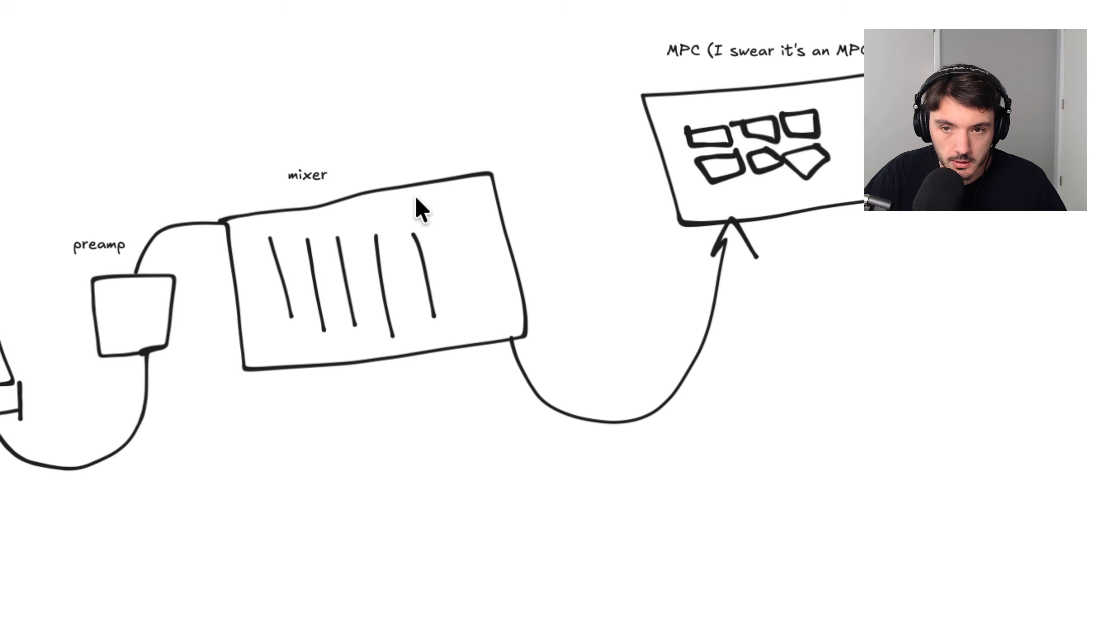
scroll(421, 210, "right", 6)
scroll(422, 211, "up", 2)
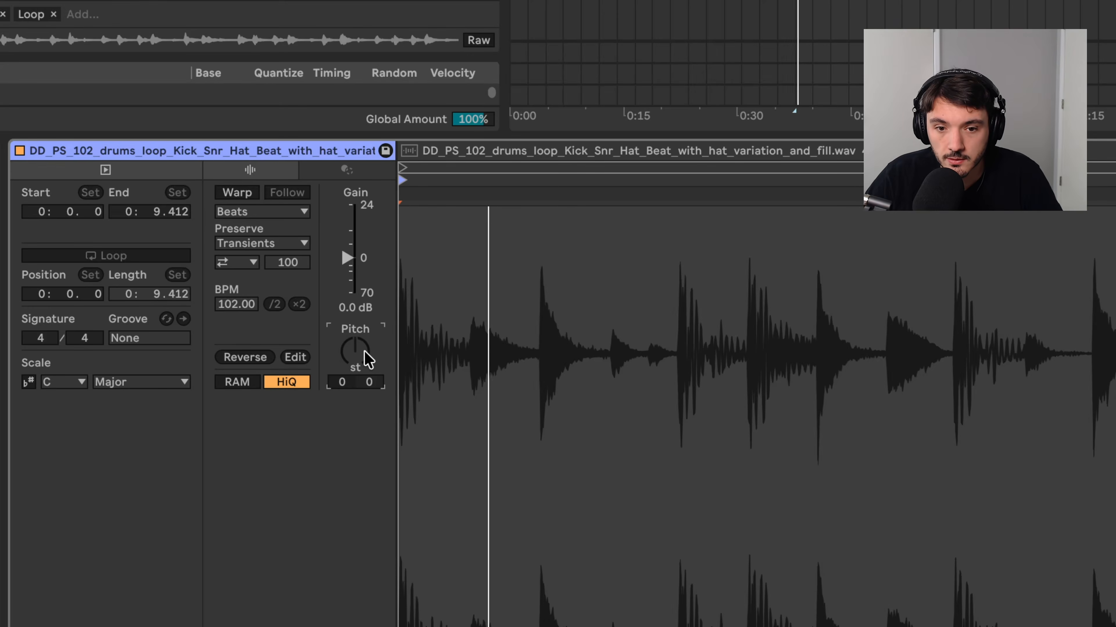
Step: Resample the drum loop by pitching it up, bouncing it to audio and pitching the bounce back down, and play the result
left_click_drag(364, 351, 364, 325)
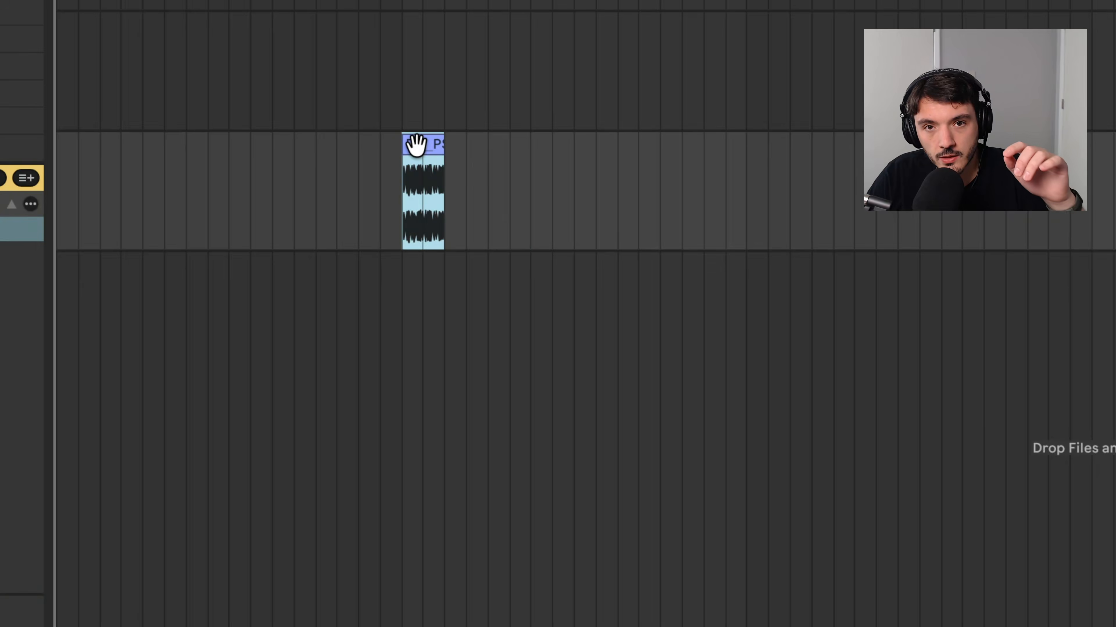
right_click(416, 144)
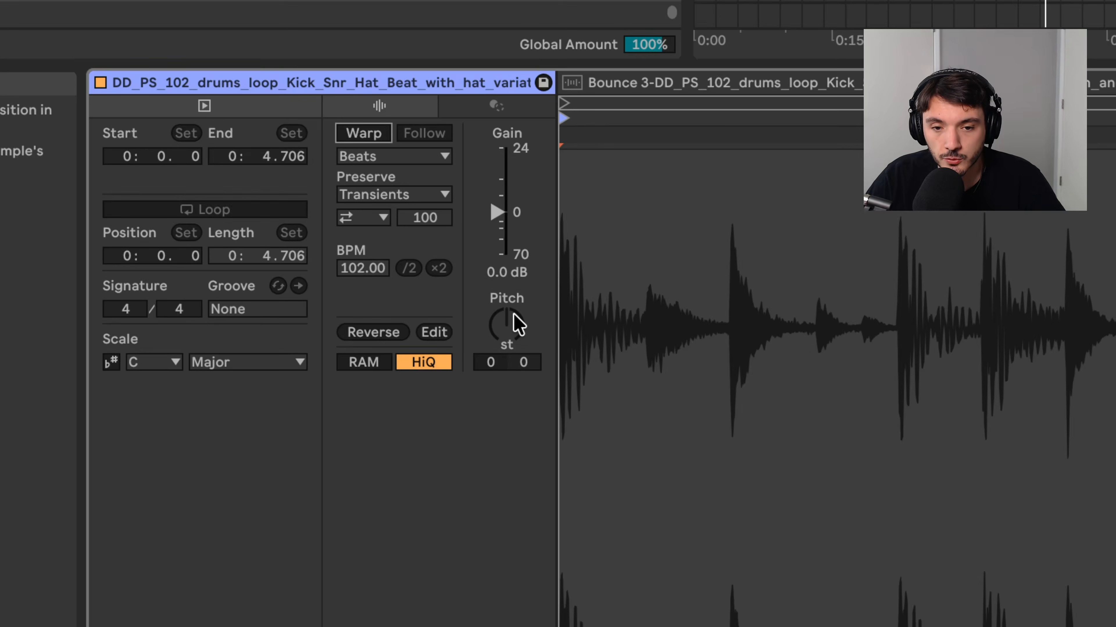
left_click_drag(514, 315, 514, 347)
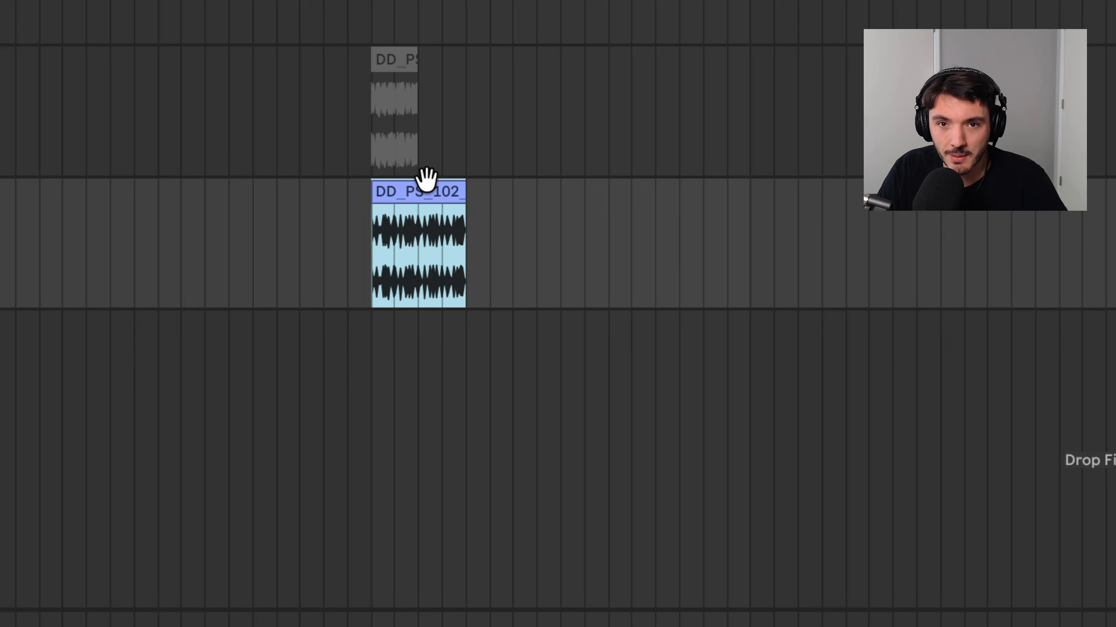
key("space")
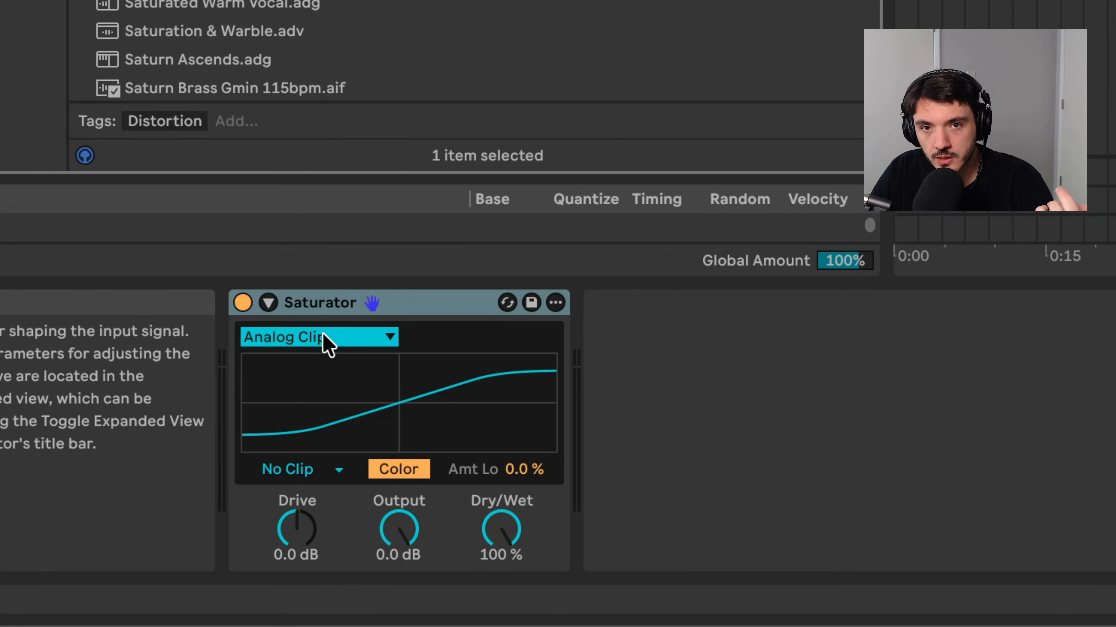
Step: Review Saturator's curve types, keeping Analog Clip, and compare the loop with the device bypassed and active
left_click(305, 338)
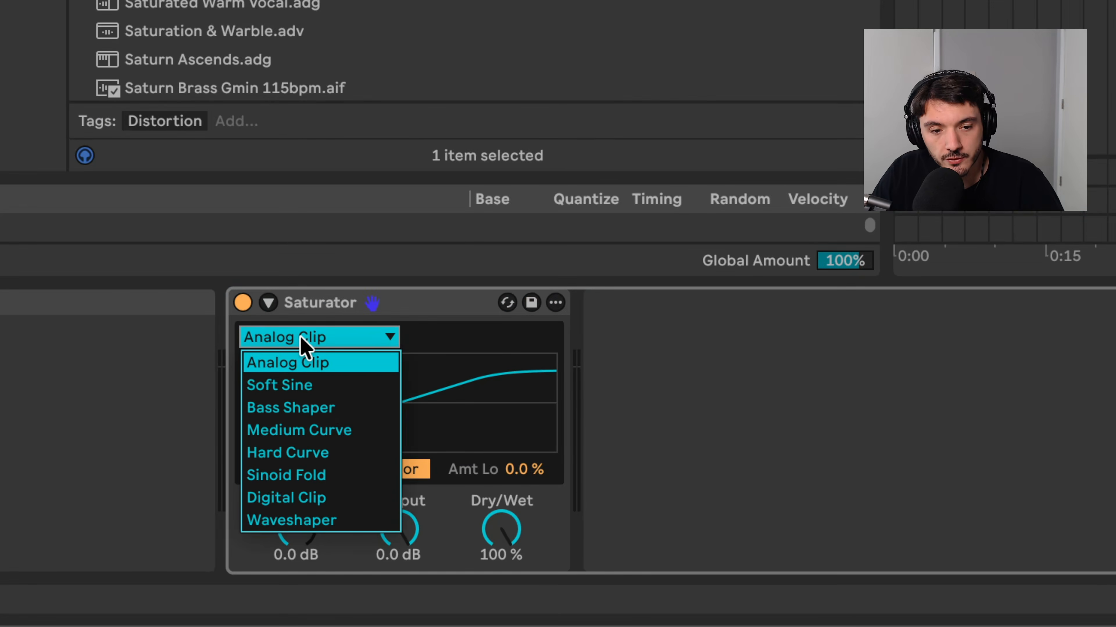
left_click(302, 339)
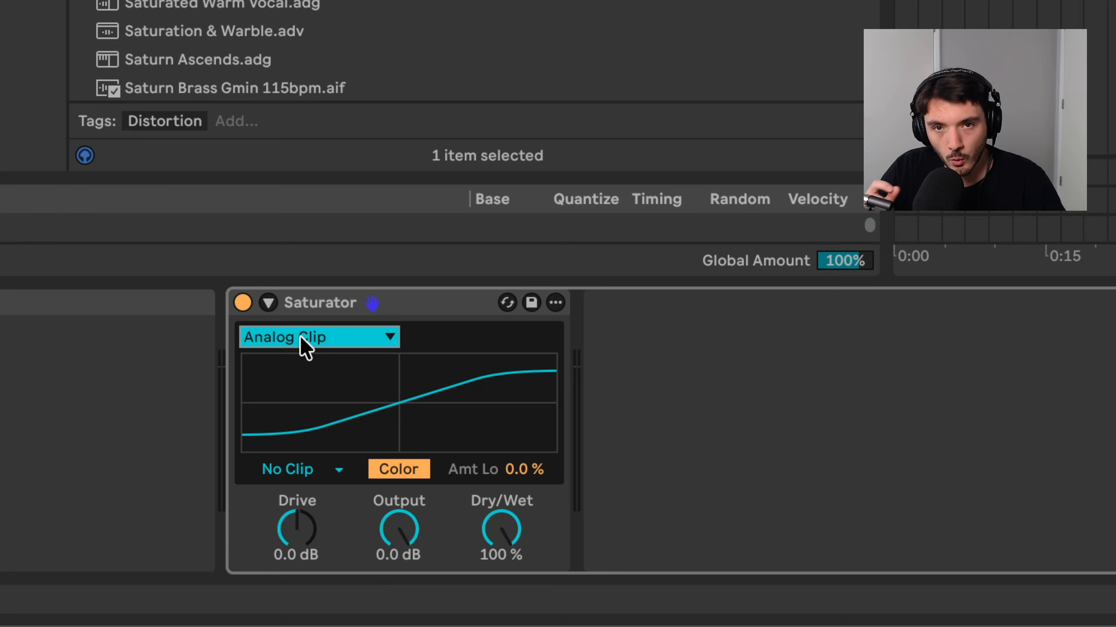
left_click(243, 303)
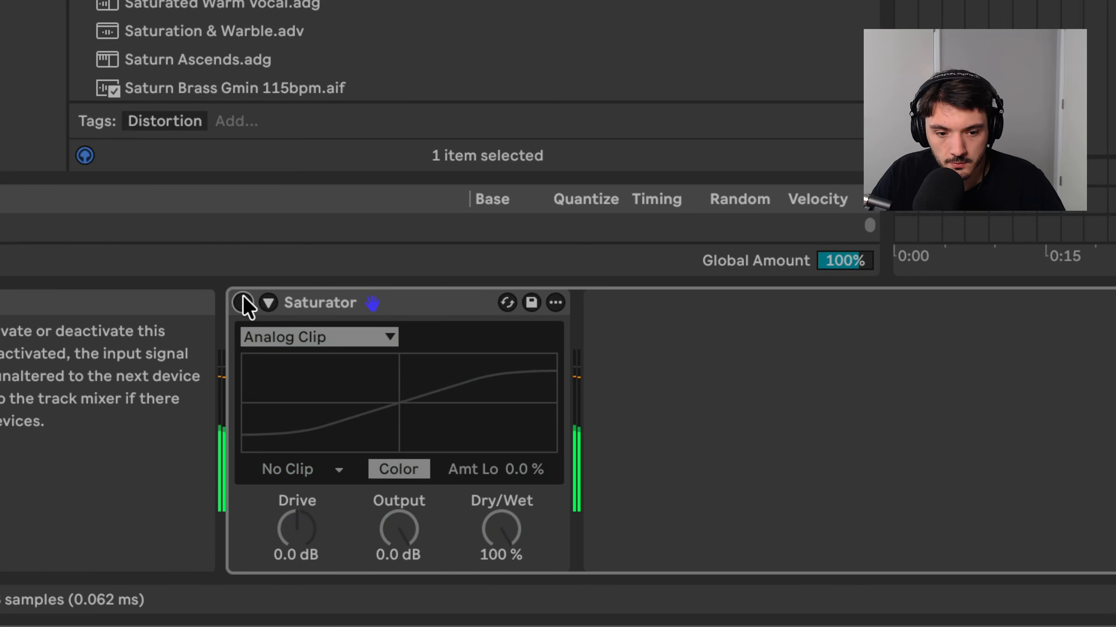
left_click(244, 299)
Step: Set Saturator's Drive to about 7.4 dB and its Output to about -8.9 dB
left_click_drag(299, 544, 298, 527)
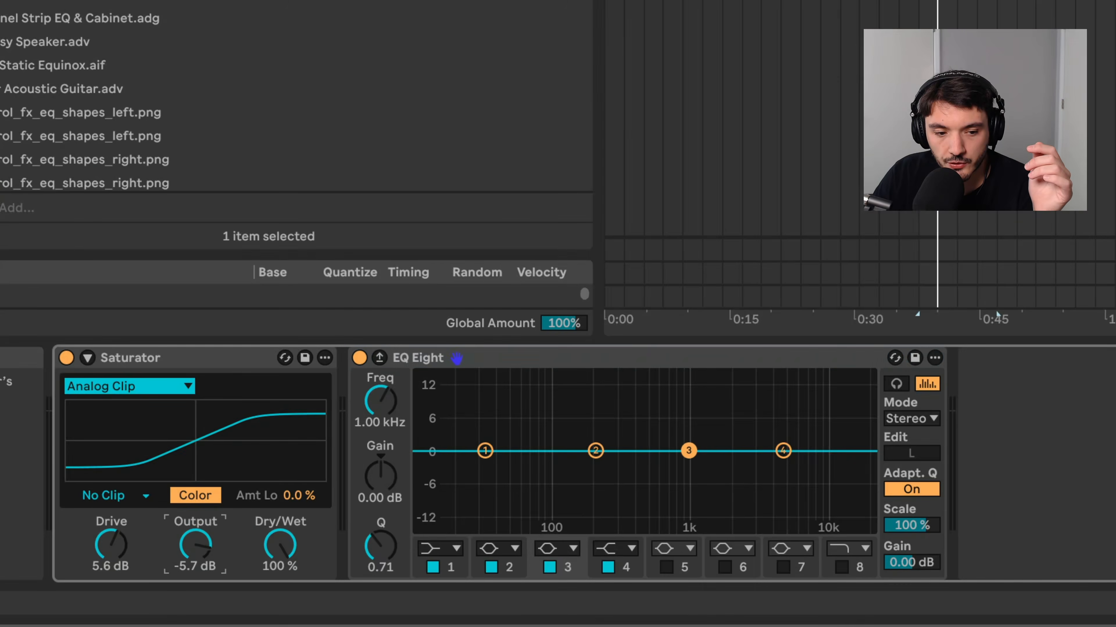
left_click_drag(196, 545, 195, 569)
mouse_move(118, 545)
left_mouse_down()
mouse_move(118, 498)
mouse_move(110, 549)
left_mouse_up()
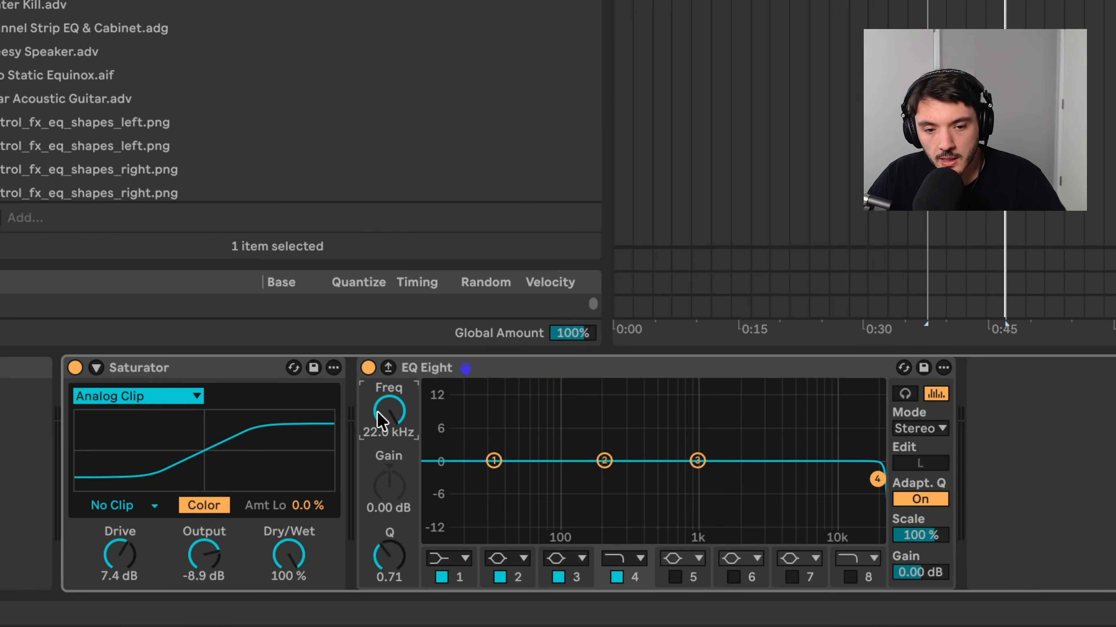
Step: Play the loop and sweep the cutoff of EQ Eight's band 4 low-pass filter downward
left_click(428, 368)
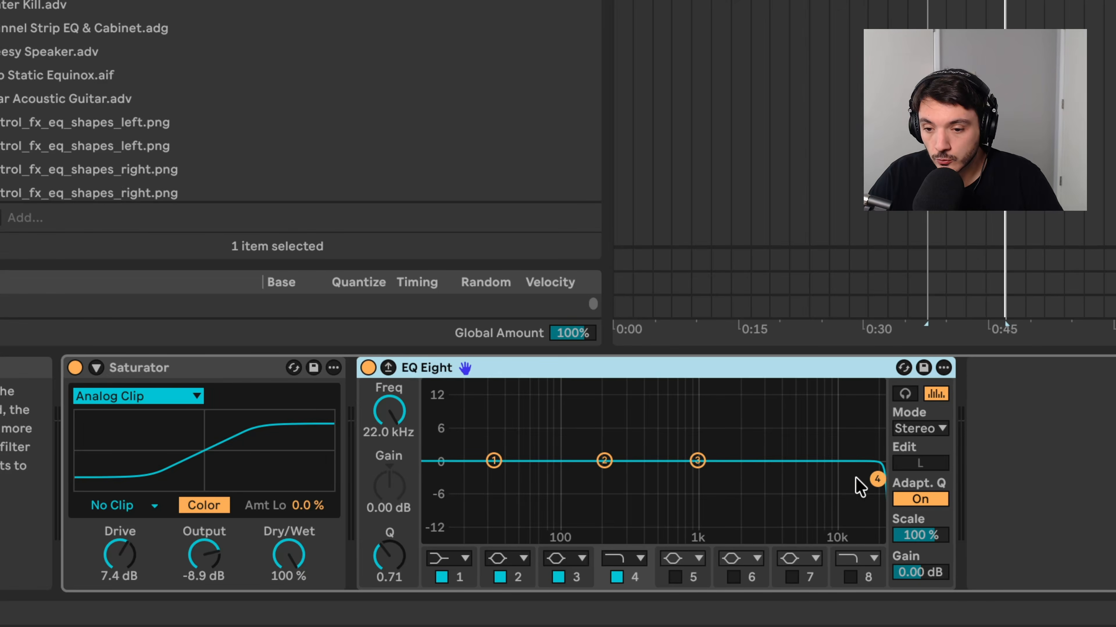
left_click(875, 480)
key("space")
left_click_drag(407, 439, 408, 465)
left_click_drag(393, 422, 393, 441)
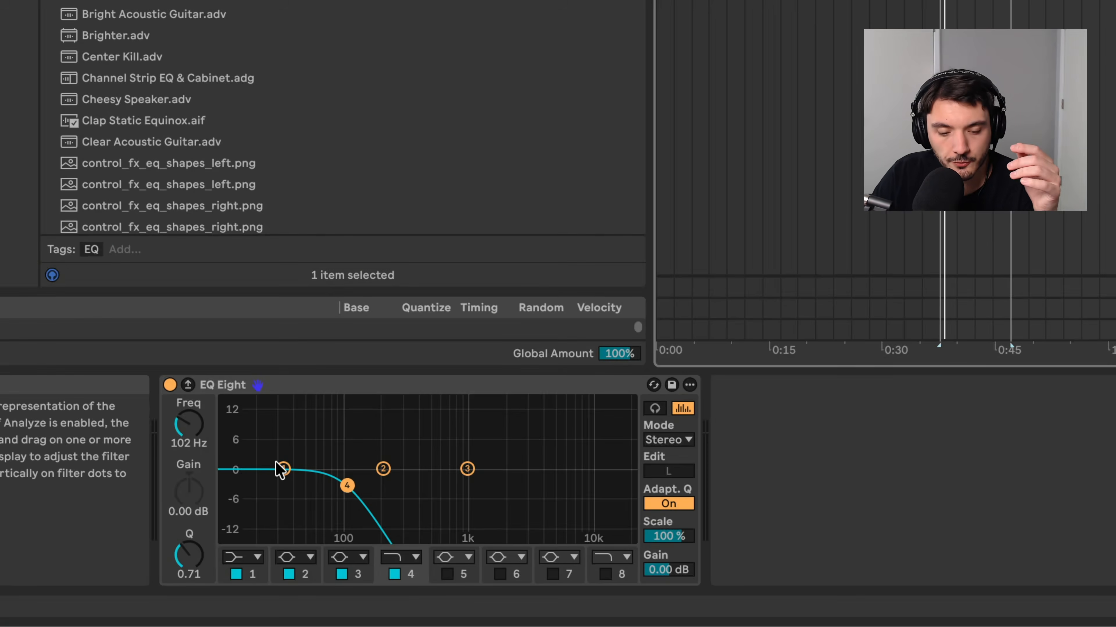
Step: Open EQ Eight's band 4 low-pass filter to about 17.8 kHz and sweep its cutoff down to about 188 Hz
left_click_drag(342, 483, 568, 479)
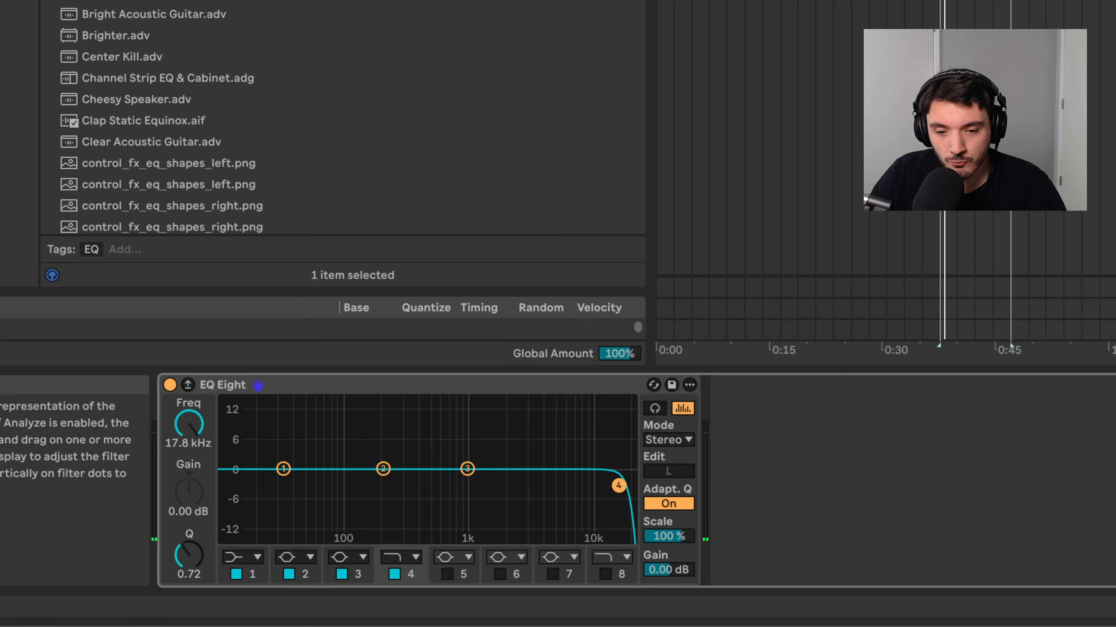
left_click_drag(189, 424, 189, 476)
left_click_drag(197, 435, 197, 444)
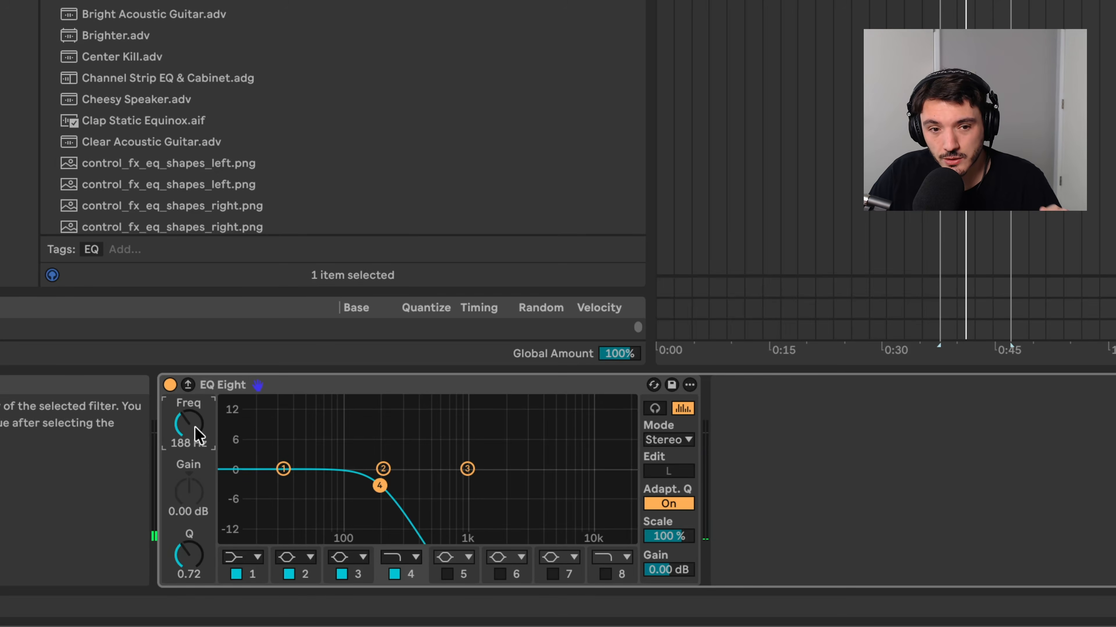
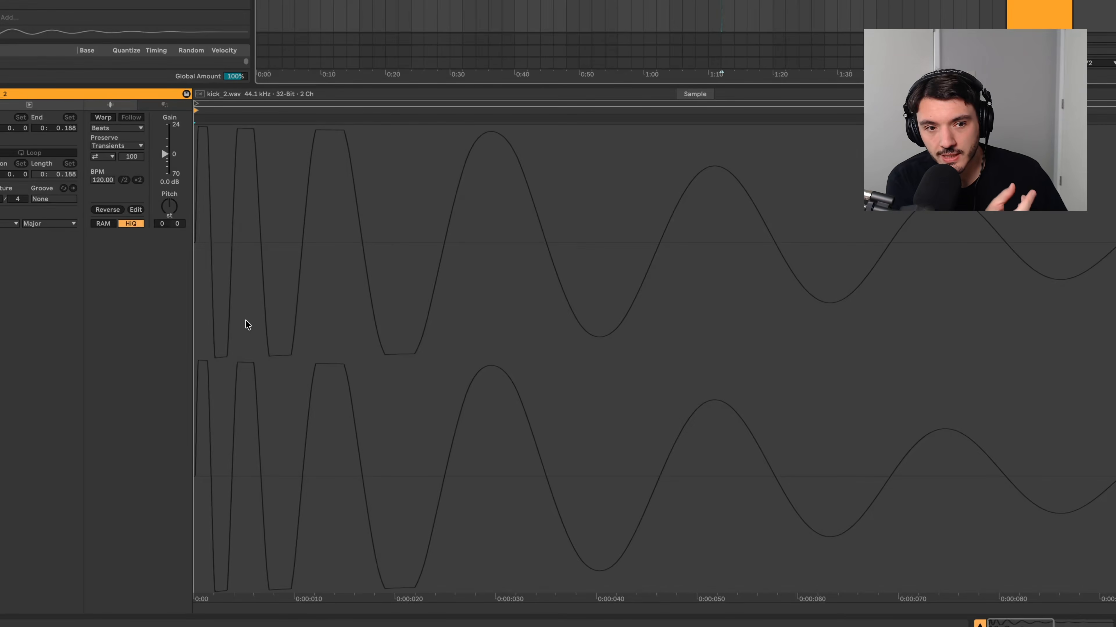
Step: Set the start phase of Serum 2's oscillator A to 0° and its phase randomness to 0
key("space")
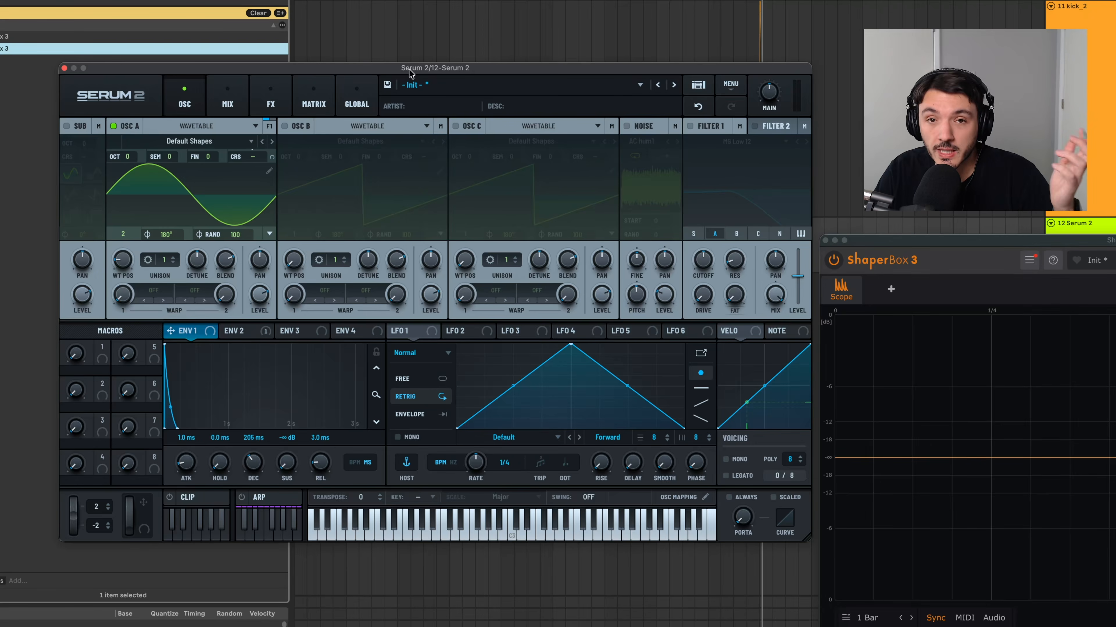
left_click_drag(167, 234, 168, 282)
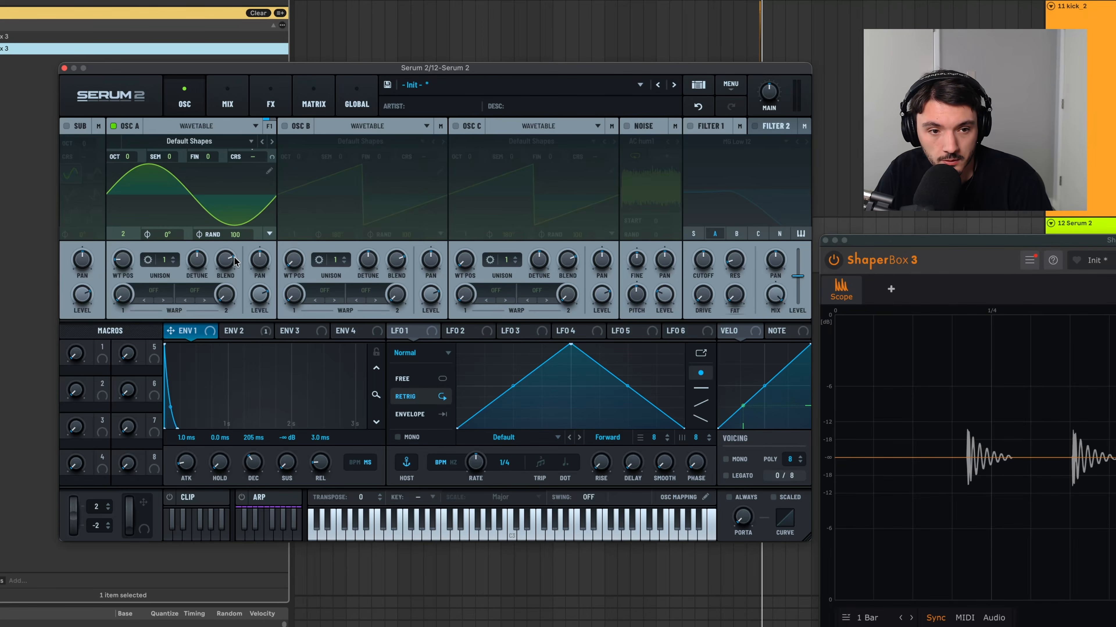
left_click_drag(235, 235, 233, 440)
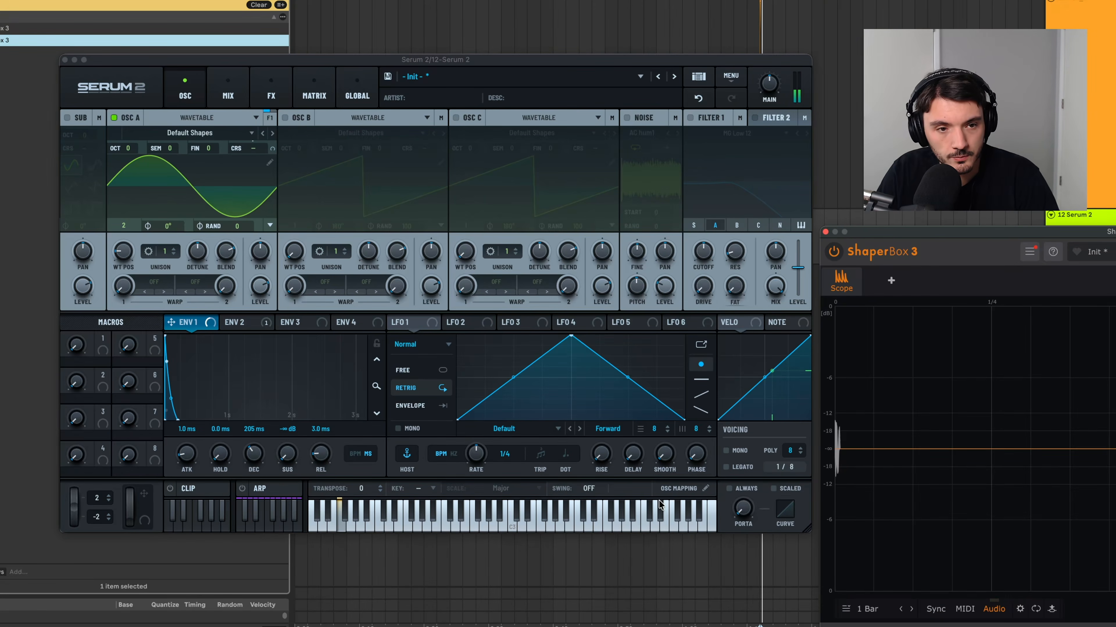
Step: Review the Env 1 and Env 2 settings and shorten the ShaperBox scope length to 1/4
left_click(193, 320)
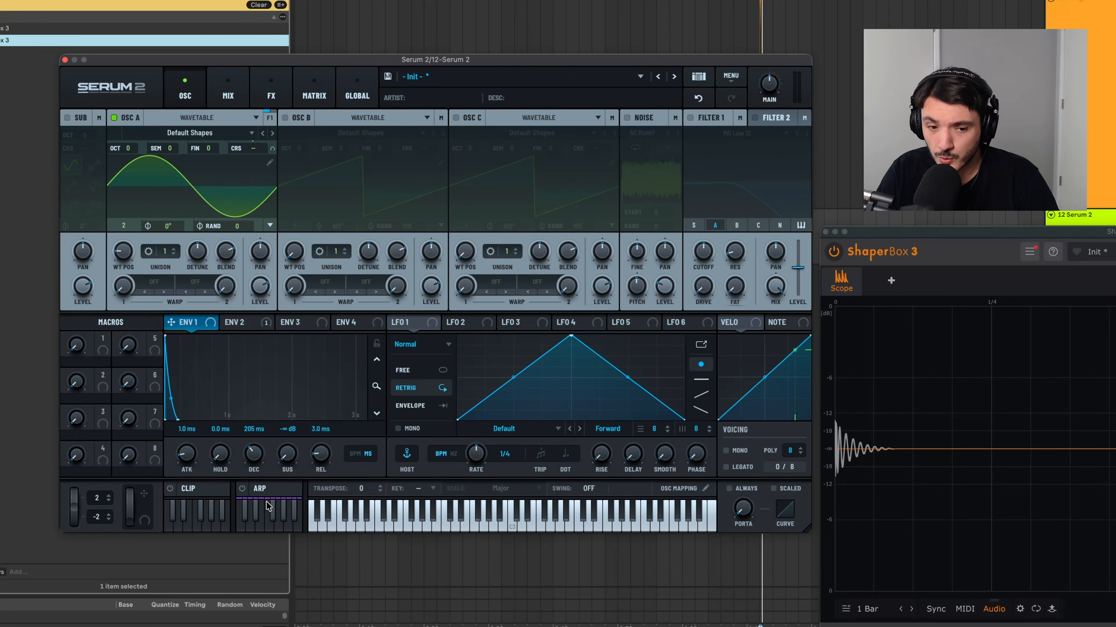
left_click(241, 324)
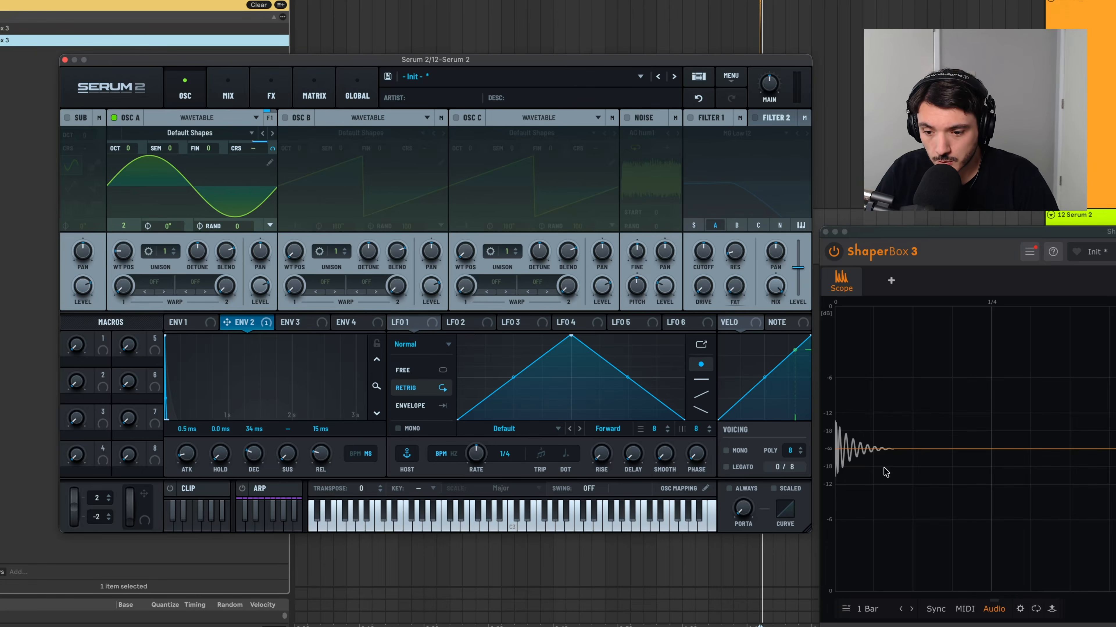
left_click(908, 609)
left_click(909, 609)
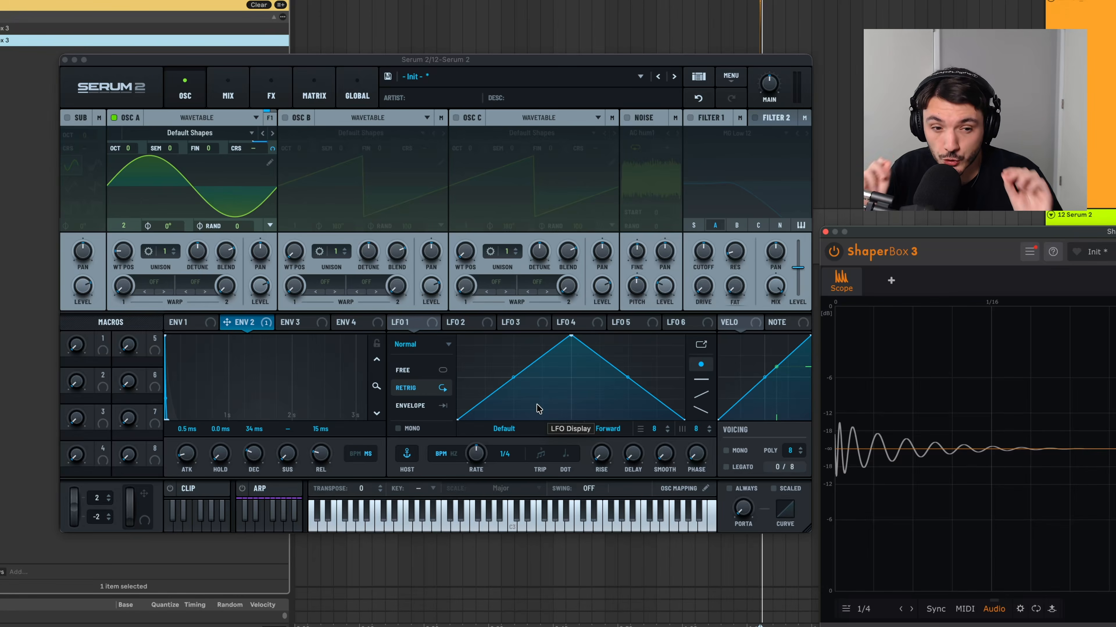
Step: Lengthen Env 1's decay to about 630 ms and adjust the decay of Env 2
left_click(195, 323)
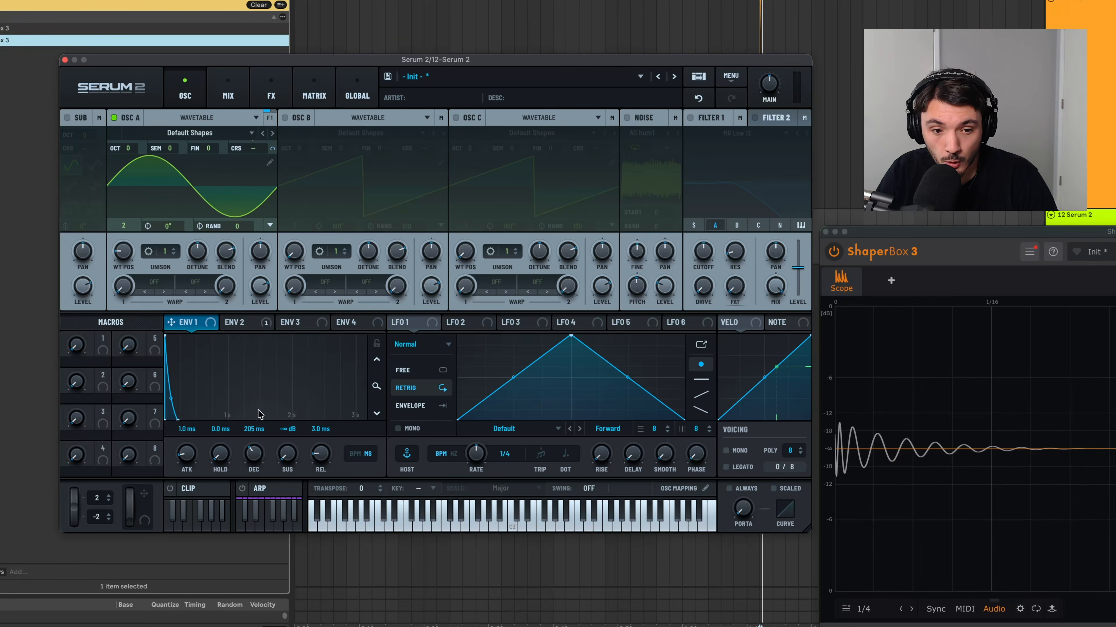
mouse_move(260, 460)
left_mouse_down()
mouse_move(262, 400)
mouse_move(255, 449)
left_mouse_up()
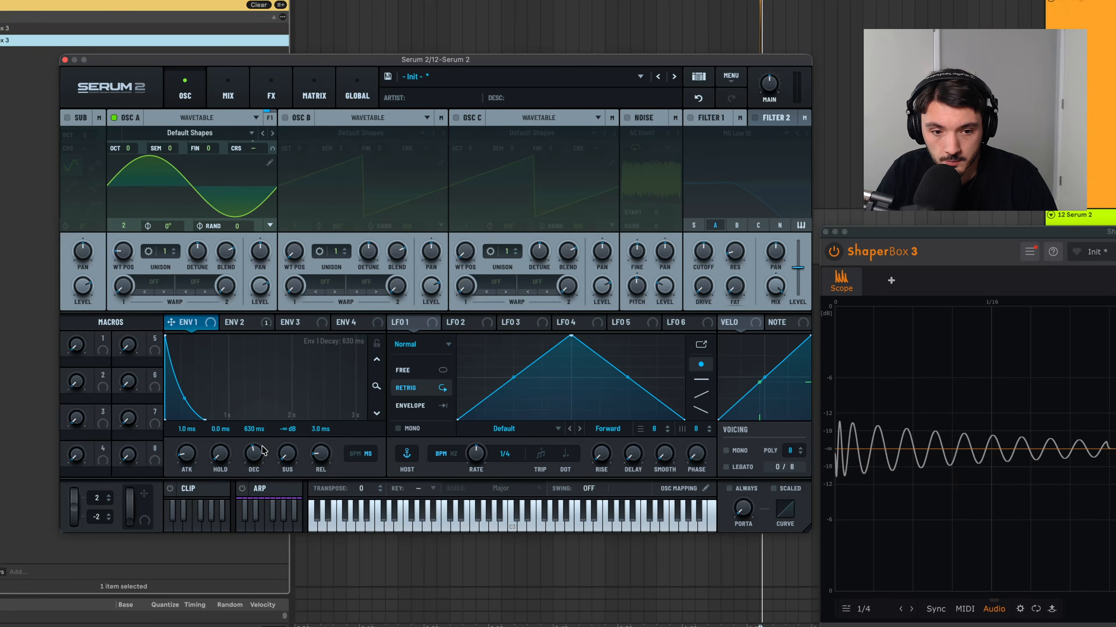
left_click(232, 325)
left_click_drag(232, 325, 286, 132)
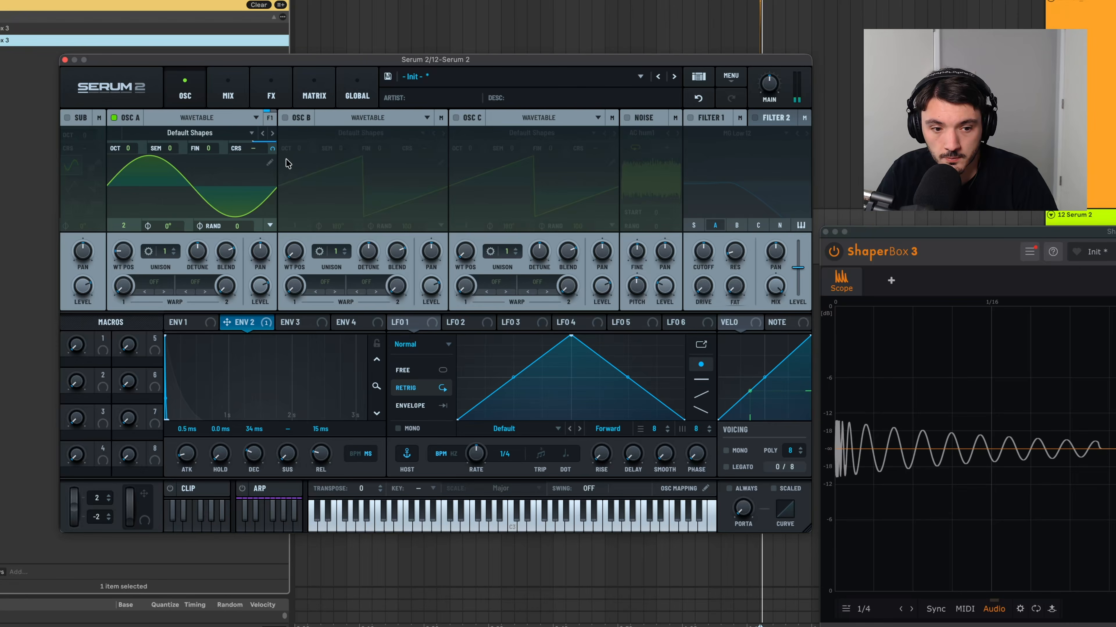
mouse_move(252, 456)
left_mouse_down()
mouse_move(256, 441)
mouse_move(255, 452)
left_mouse_up()
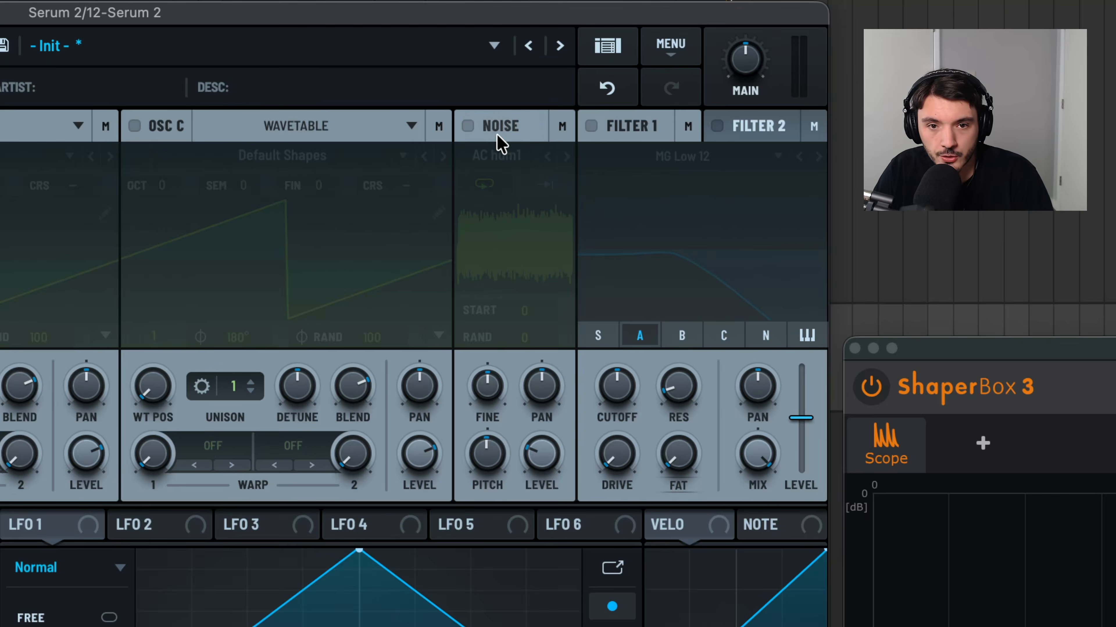
Step: Enable the noise oscillator, load the kick attack XF_KikAtk_20, and raise the noise level to about 72%
left_click(468, 126)
left_click(497, 155)
mouse_move(557, 329)
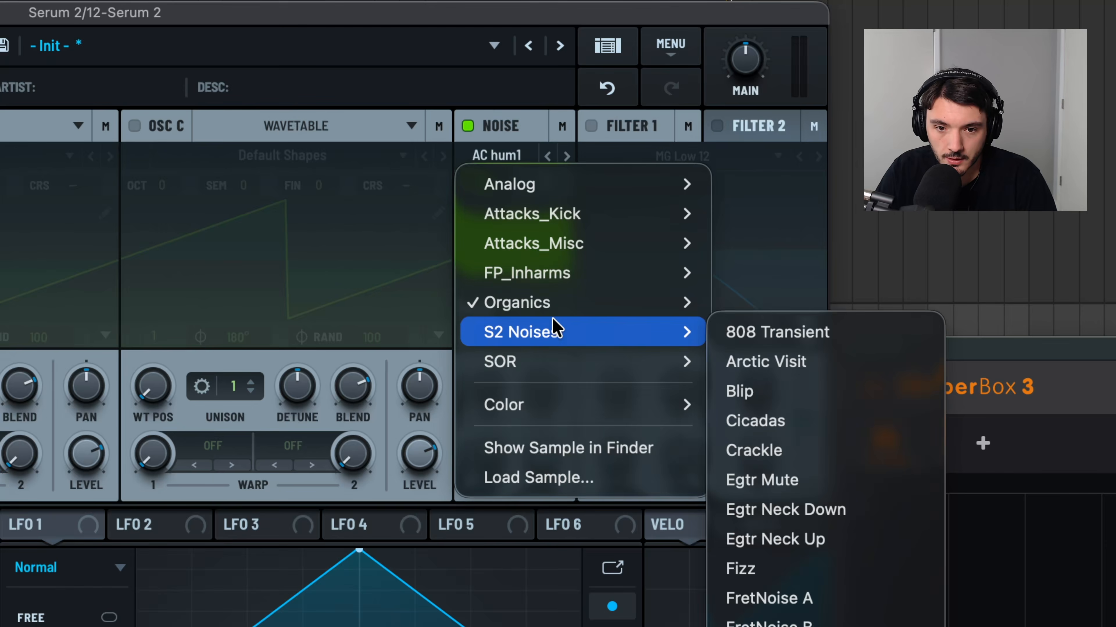
mouse_move(548, 212)
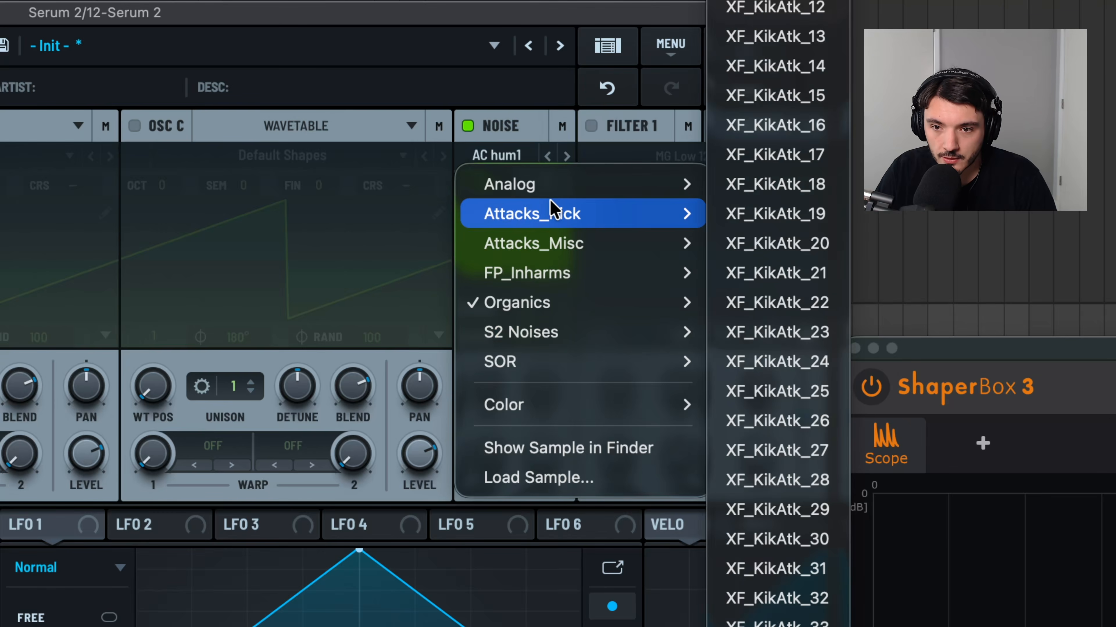
left_click(799, 245)
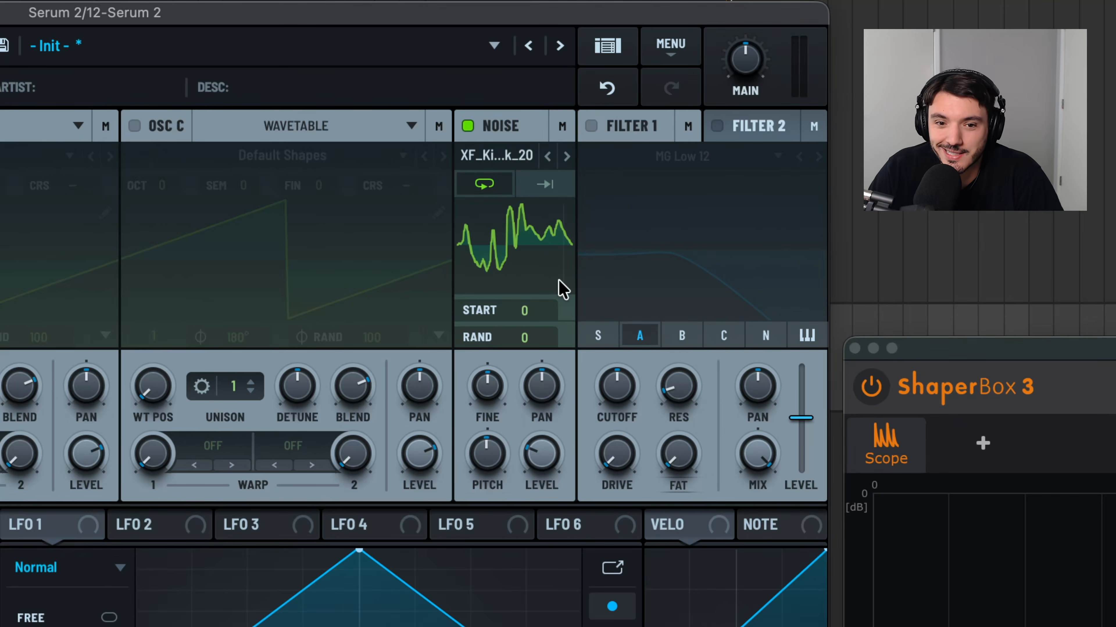
left_click_drag(544, 446, 557, 353)
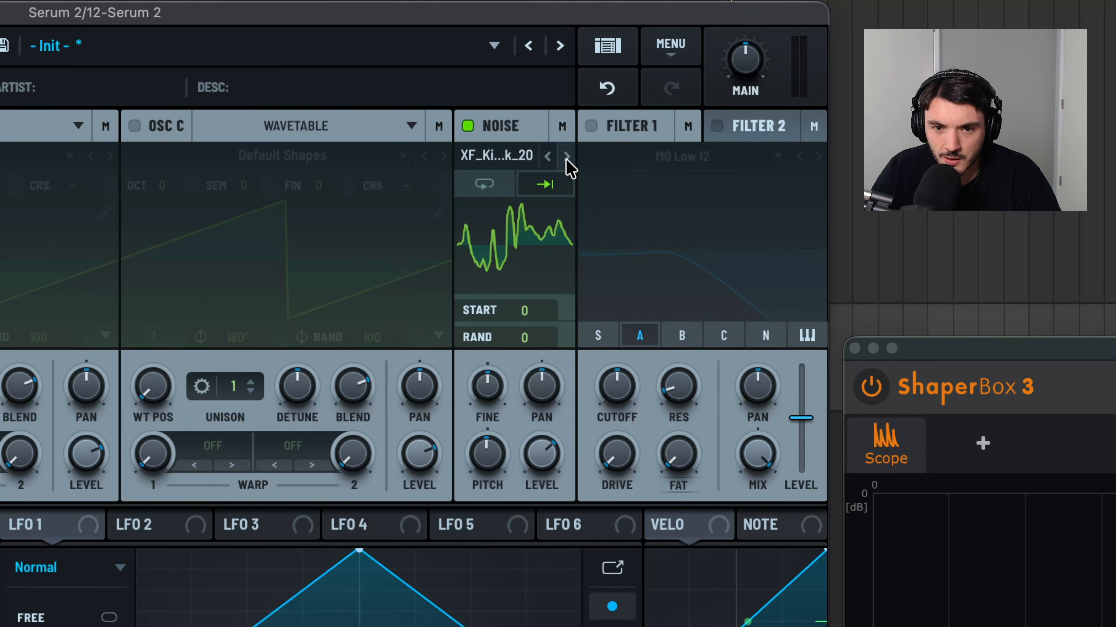
Step: Audition the following kick attack samples up to XF_KikAtk_25, adjusting the noise level
left_click(566, 158)
left_click(566, 159)
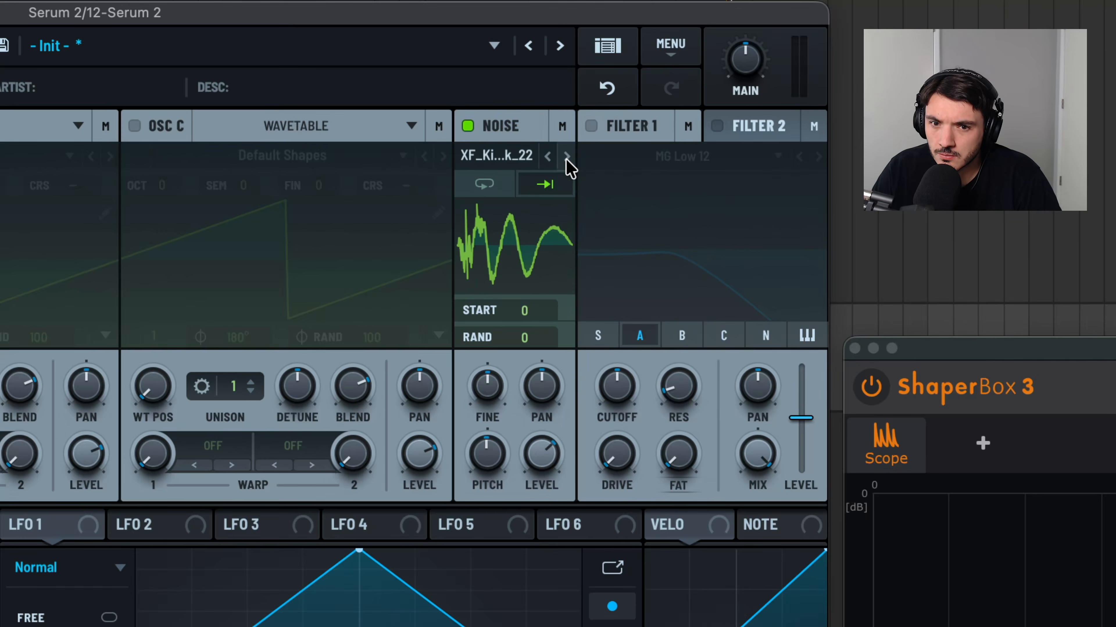
left_click(566, 158)
left_click(566, 157)
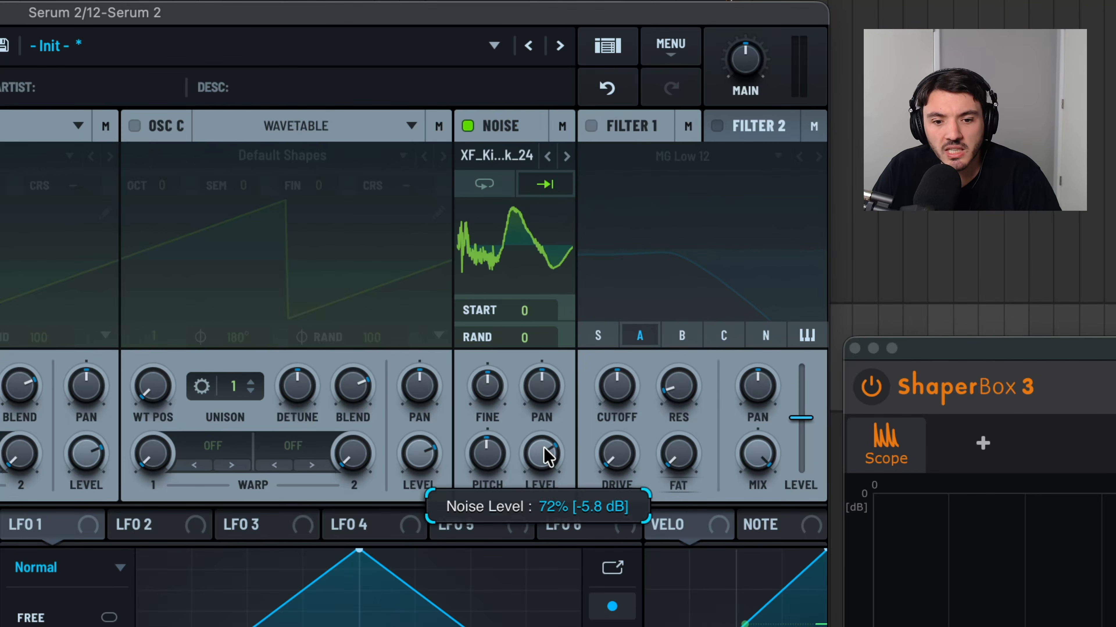
left_click_drag(543, 455, 544, 453)
left_click(566, 157)
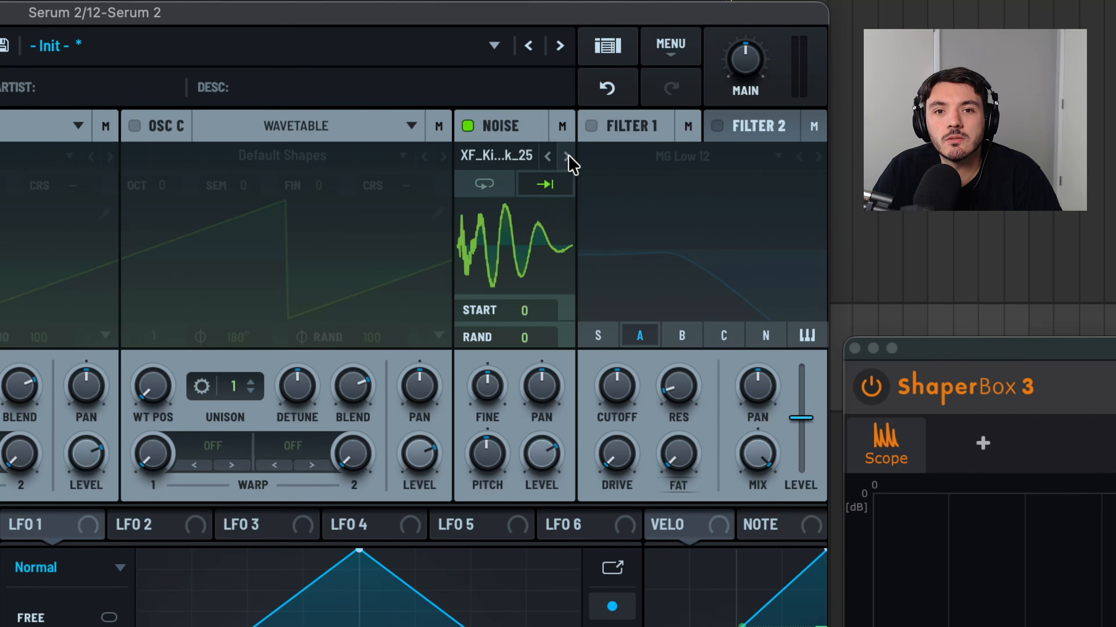
Step: Advance through three more kick attack samples beyond XF_KikAtk_25 in the noise oscillator
left_click(566, 157)
left_click(567, 157)
left_click(567, 157)
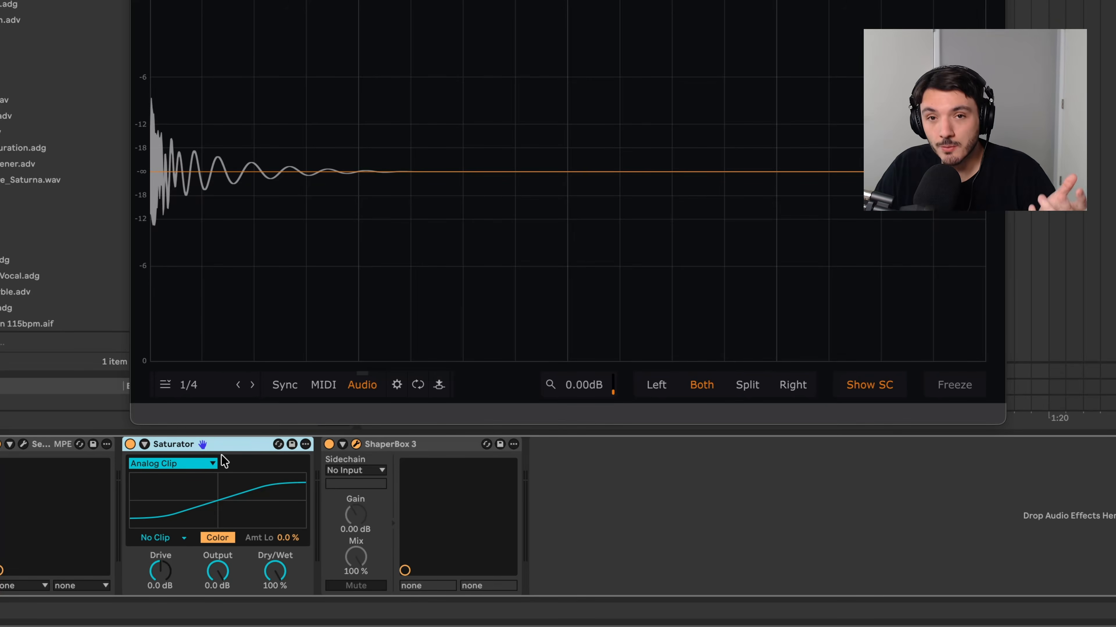
Step: Set the Saturator to Hard Curve with 19 dB drive and -16 dB output, and review its clip modes
left_click(207, 463)
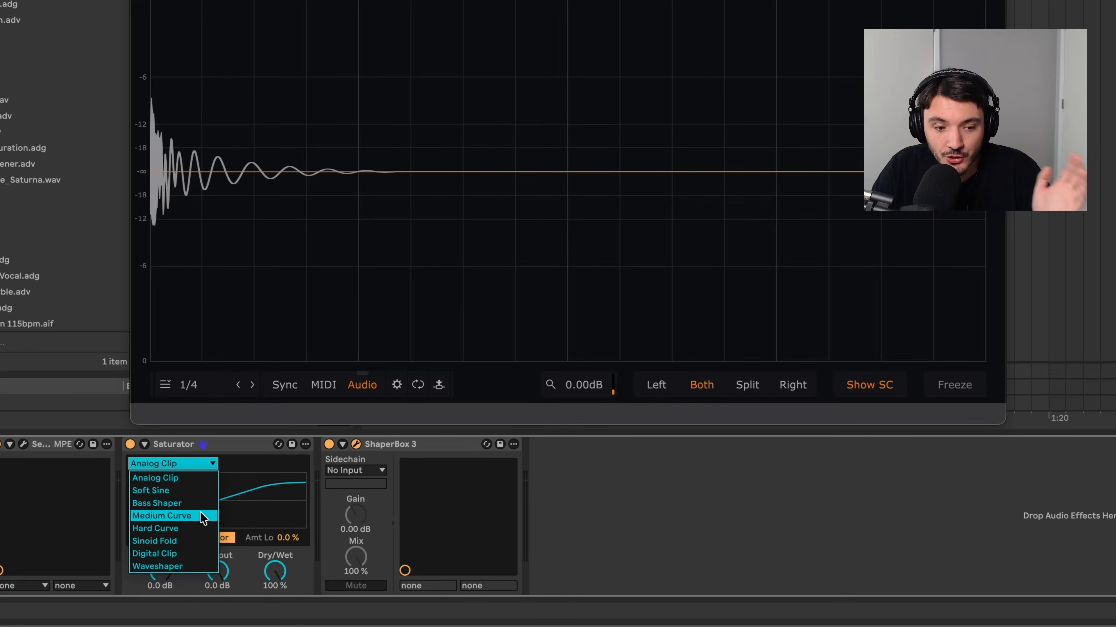
left_click(193, 529)
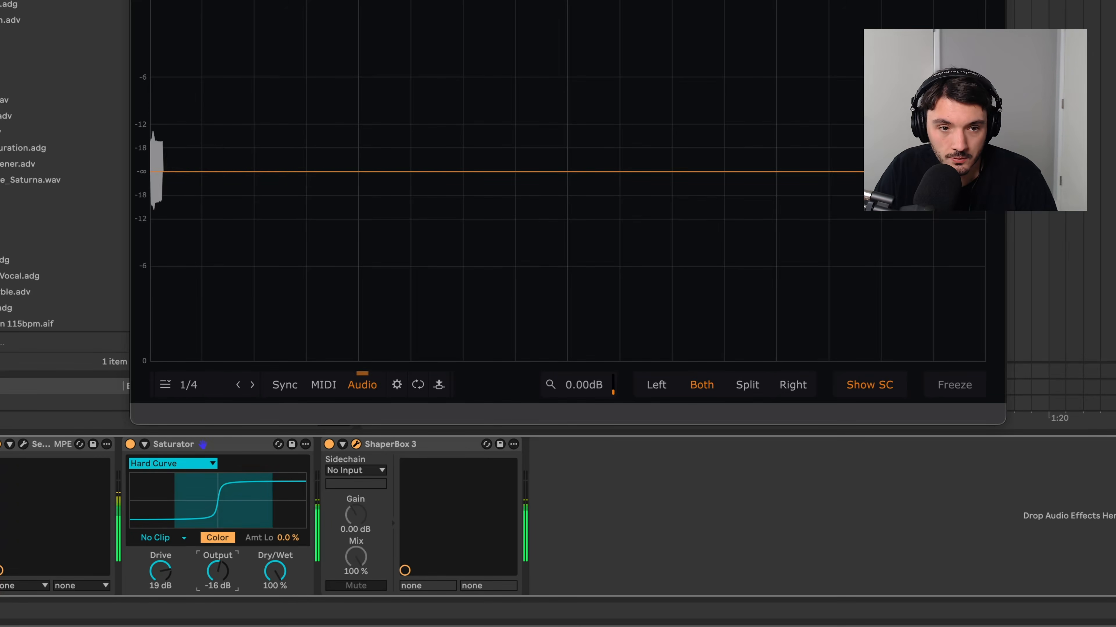
left_click(157, 538)
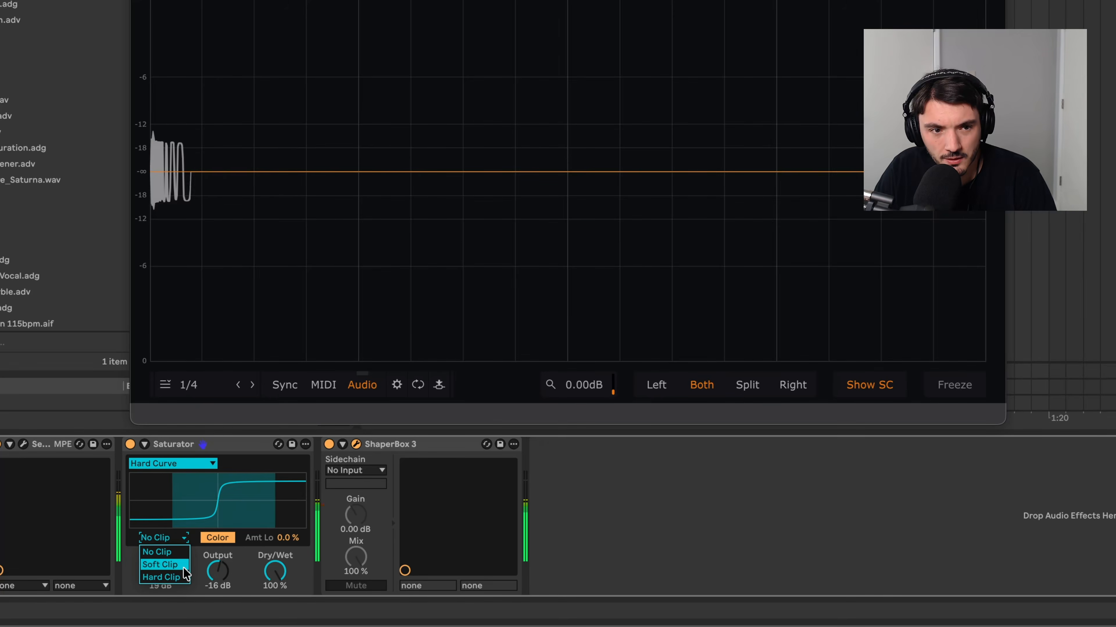
left_click(218, 575)
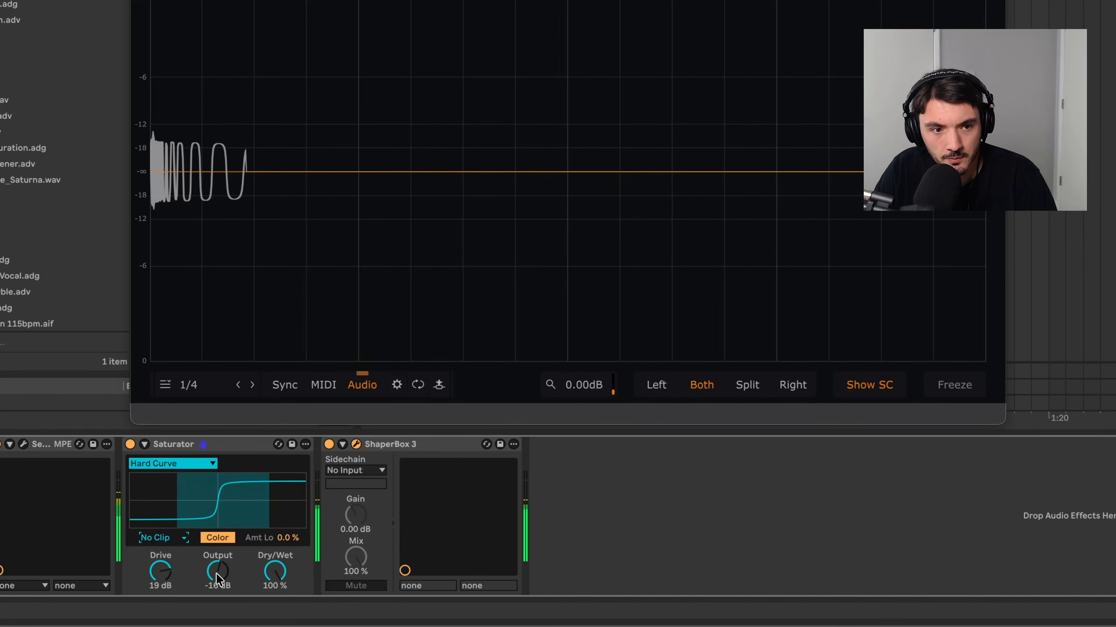
left_click(166, 549)
left_click(165, 560)
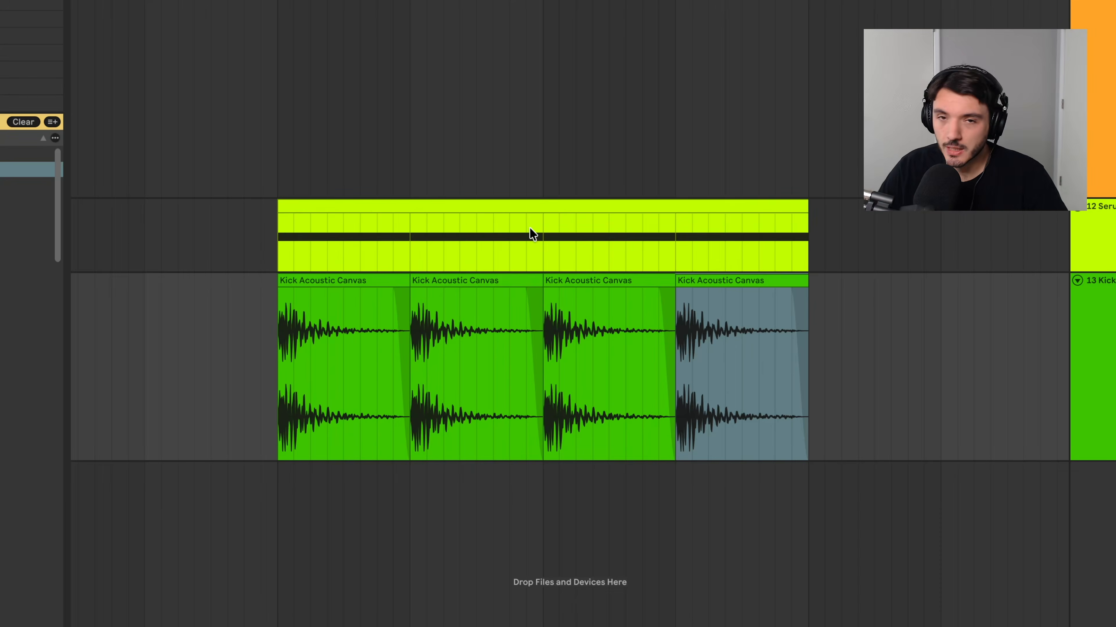
Step: Play back the kicks and boost the low end with band 2 of EQ Eight
left_click(384, 207)
key("space")
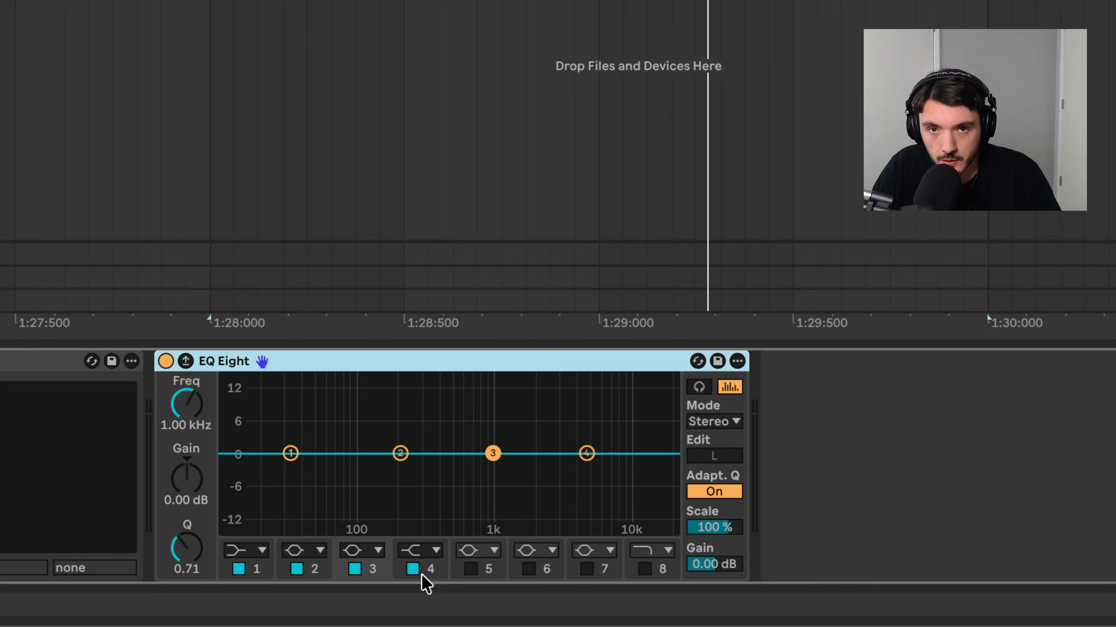
key("space")
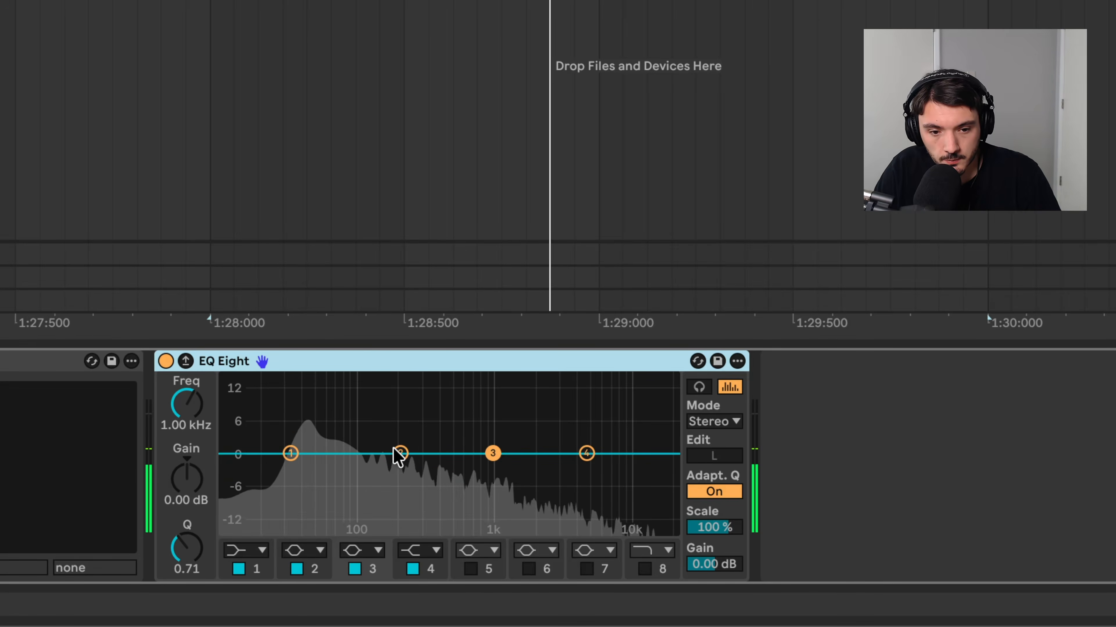
left_click_drag(400, 454, 296, 413)
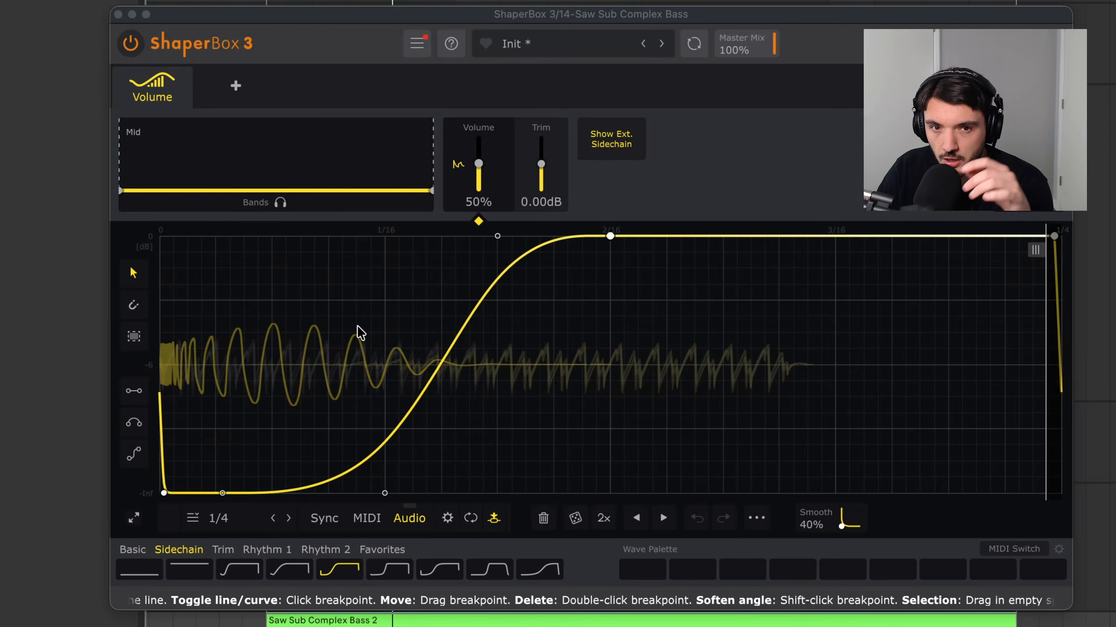
Step: Play the Saw Sub Complex Bass and reshape its ShaperBox volume curve to stay low and rise steeply at 2/16
left_click(640, 204)
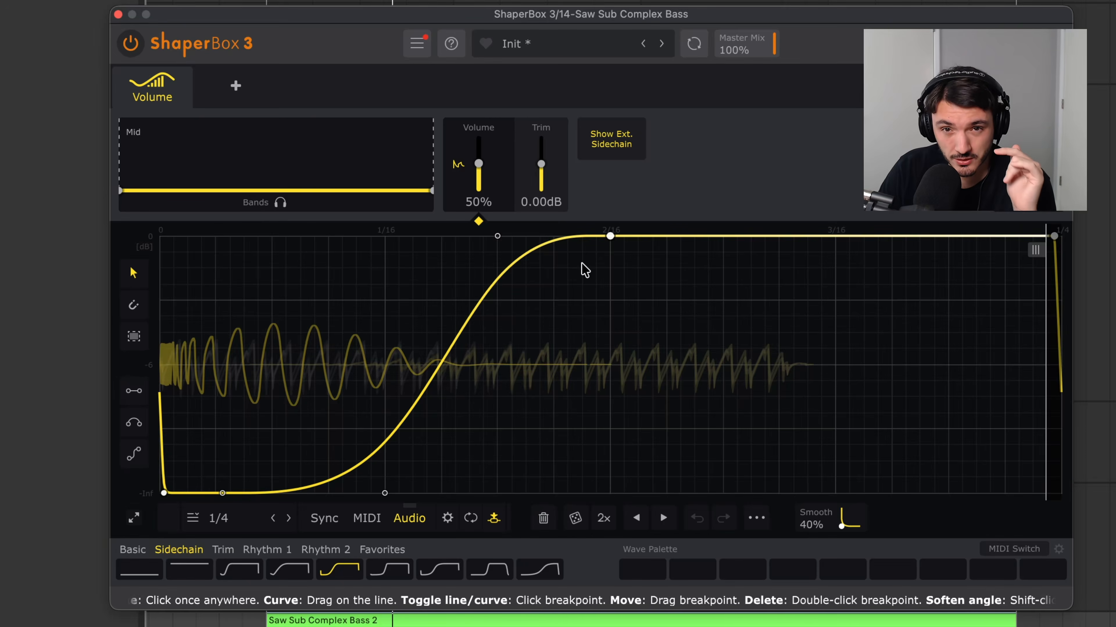
key("space")
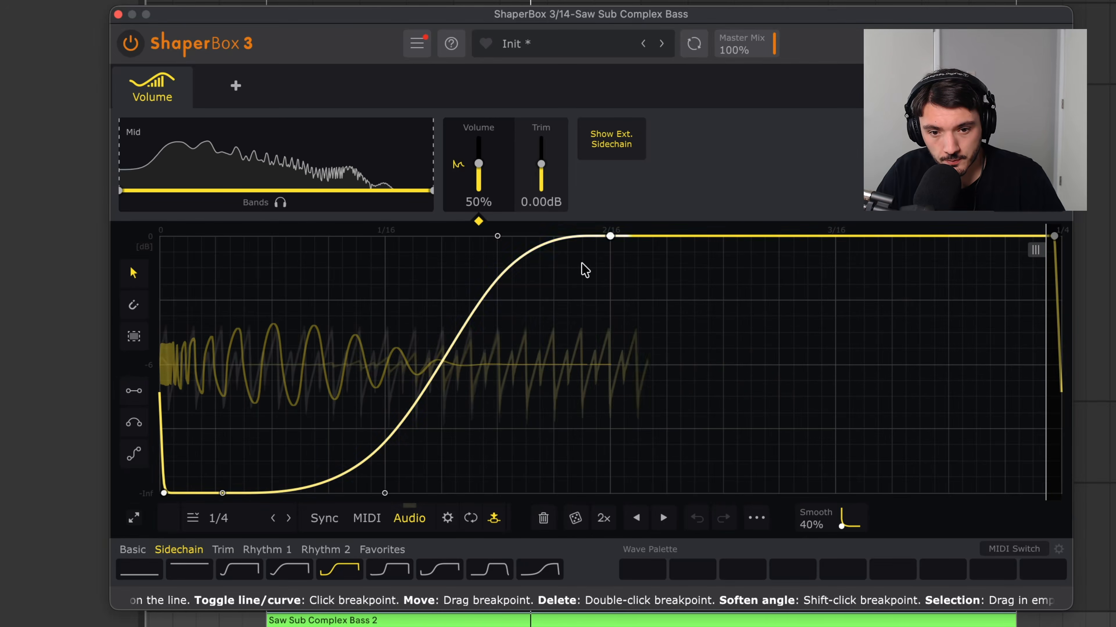
left_click_drag(497, 236, 593, 283)
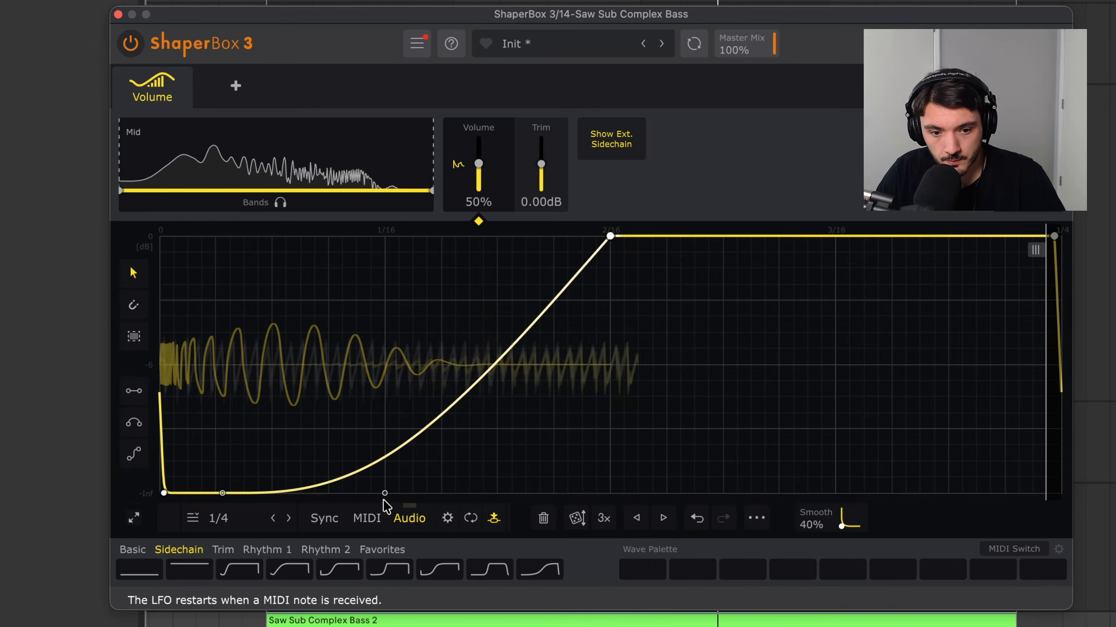
left_click_drag(384, 494, 610, 493)
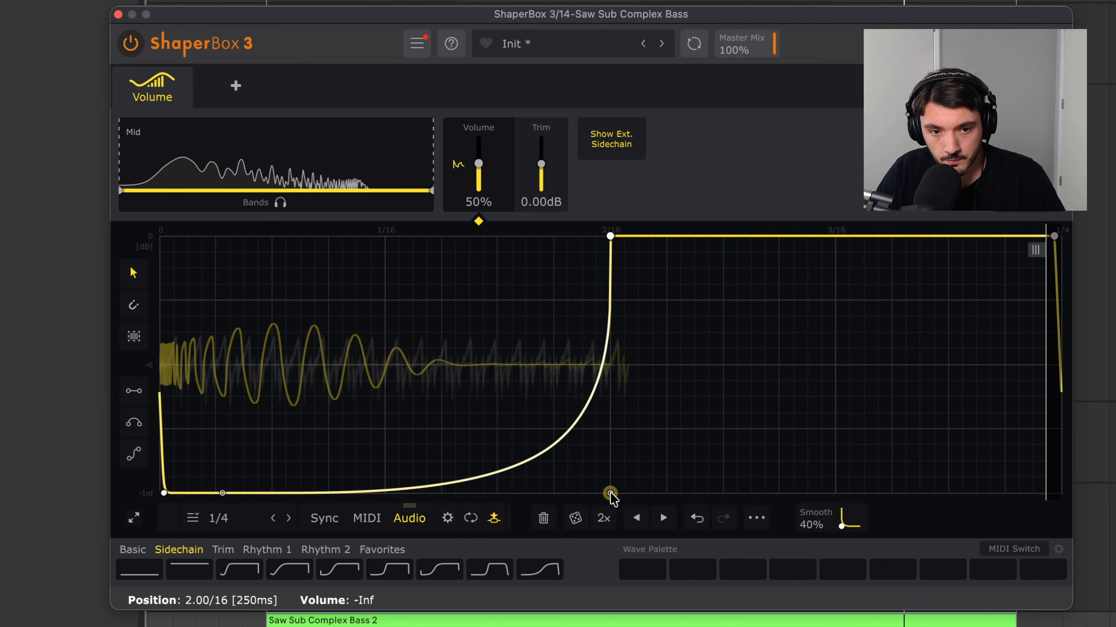